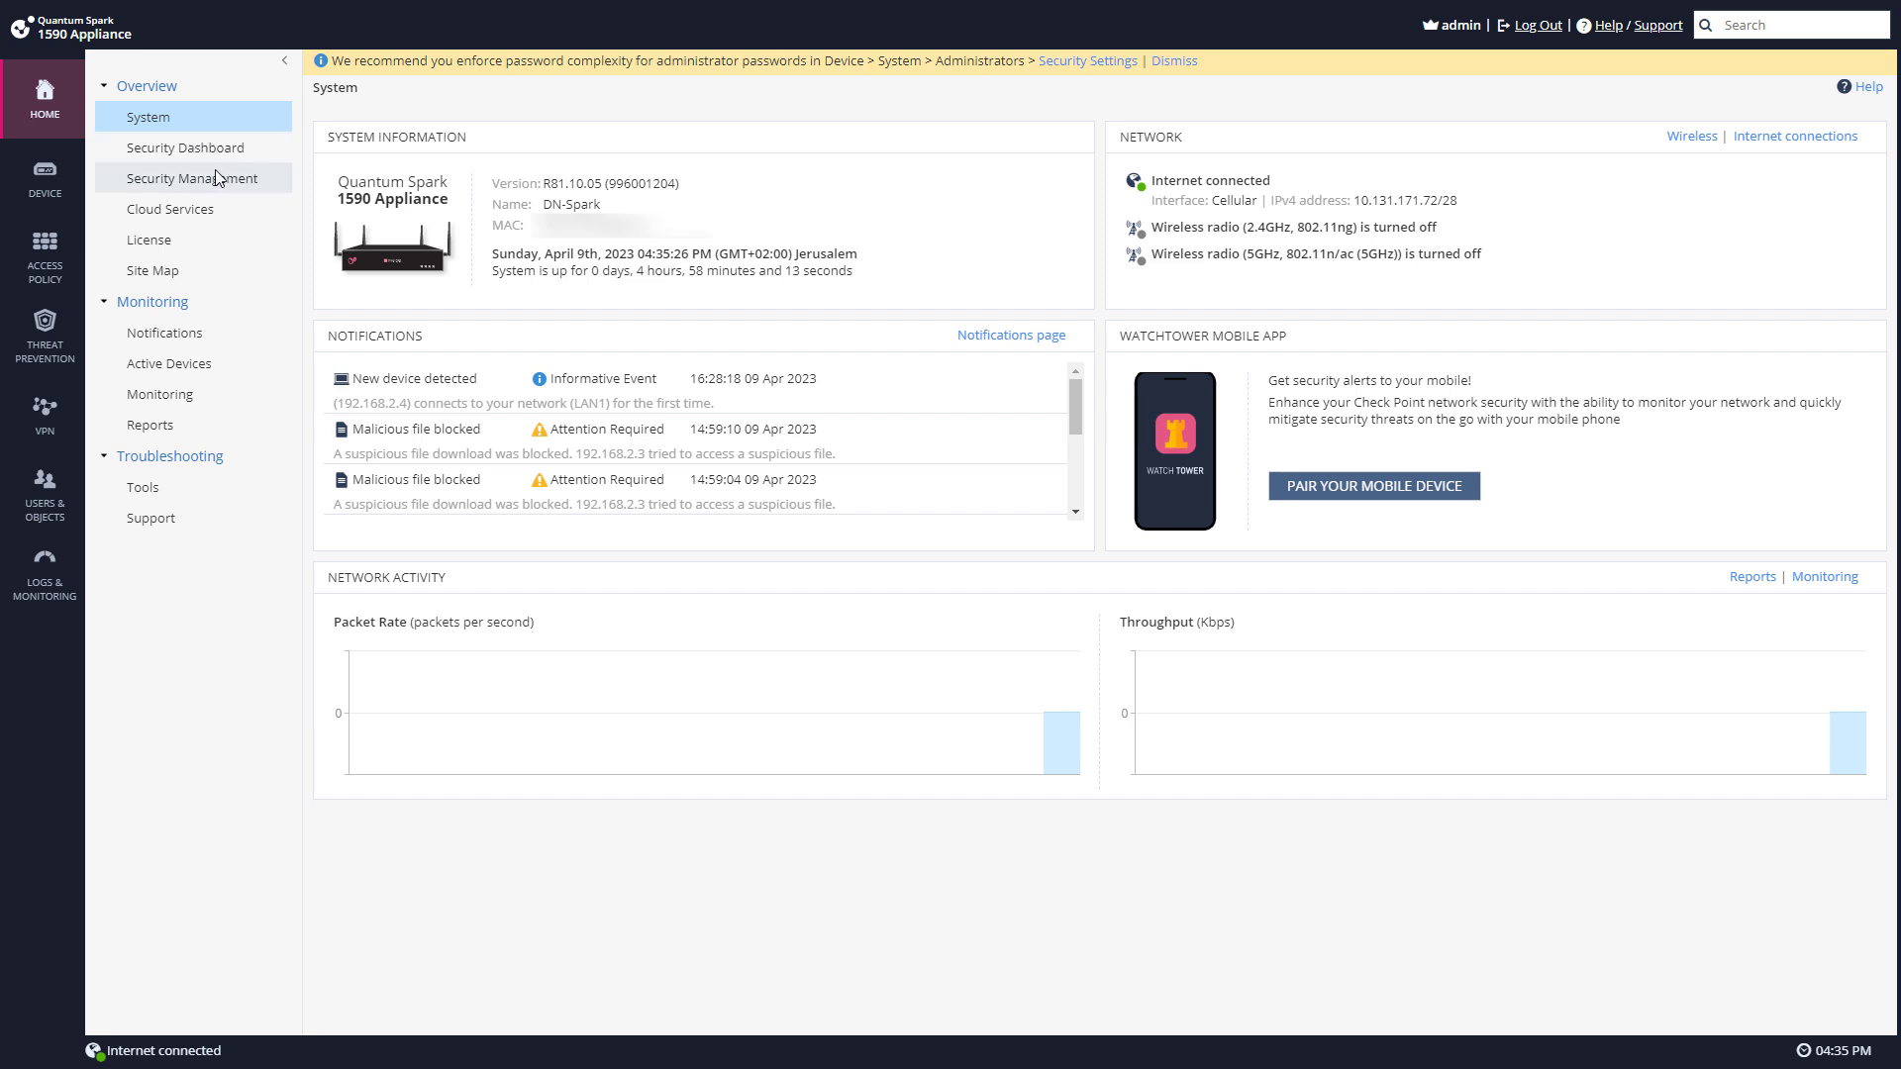
Step: Set the 1590 appliance's Security Management to Central and apply it
{"action": "left_click", "coordinate": [222, 176]}
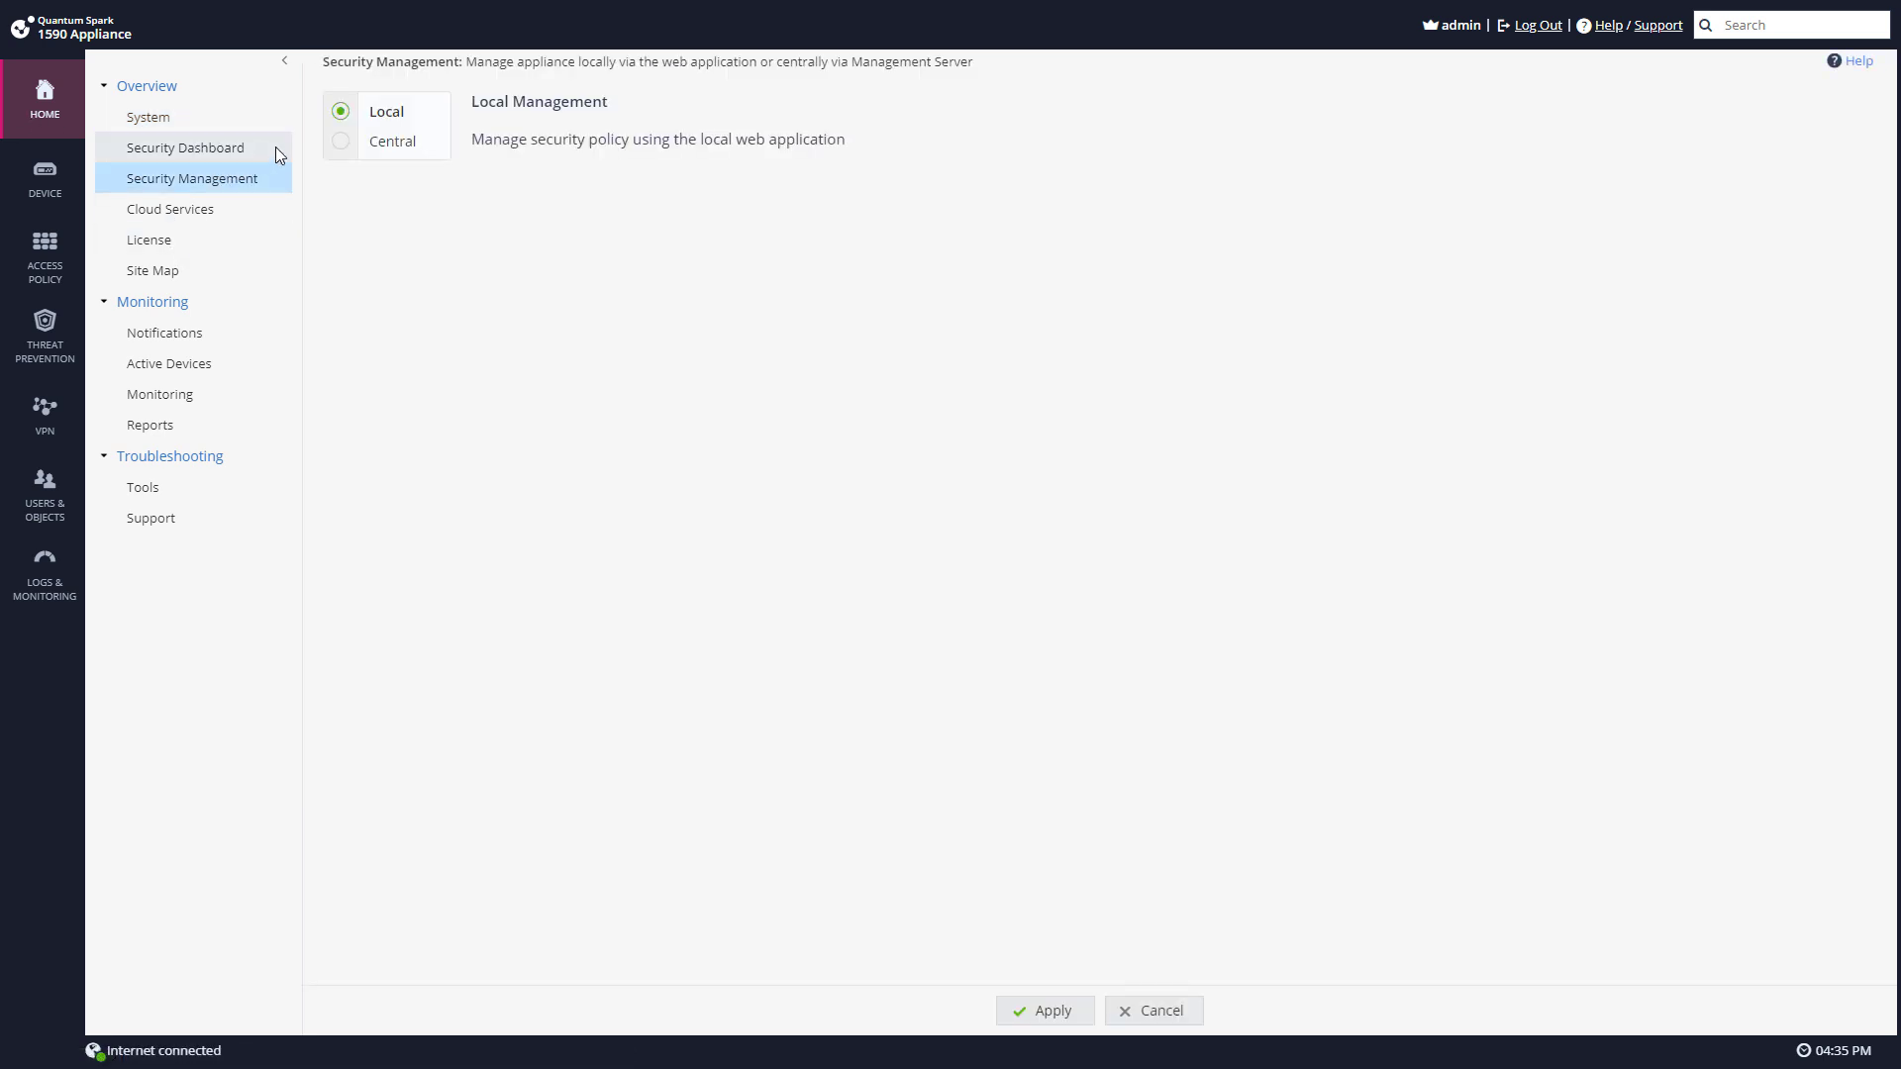
{"action": "left_click", "coordinate": [341, 141]}
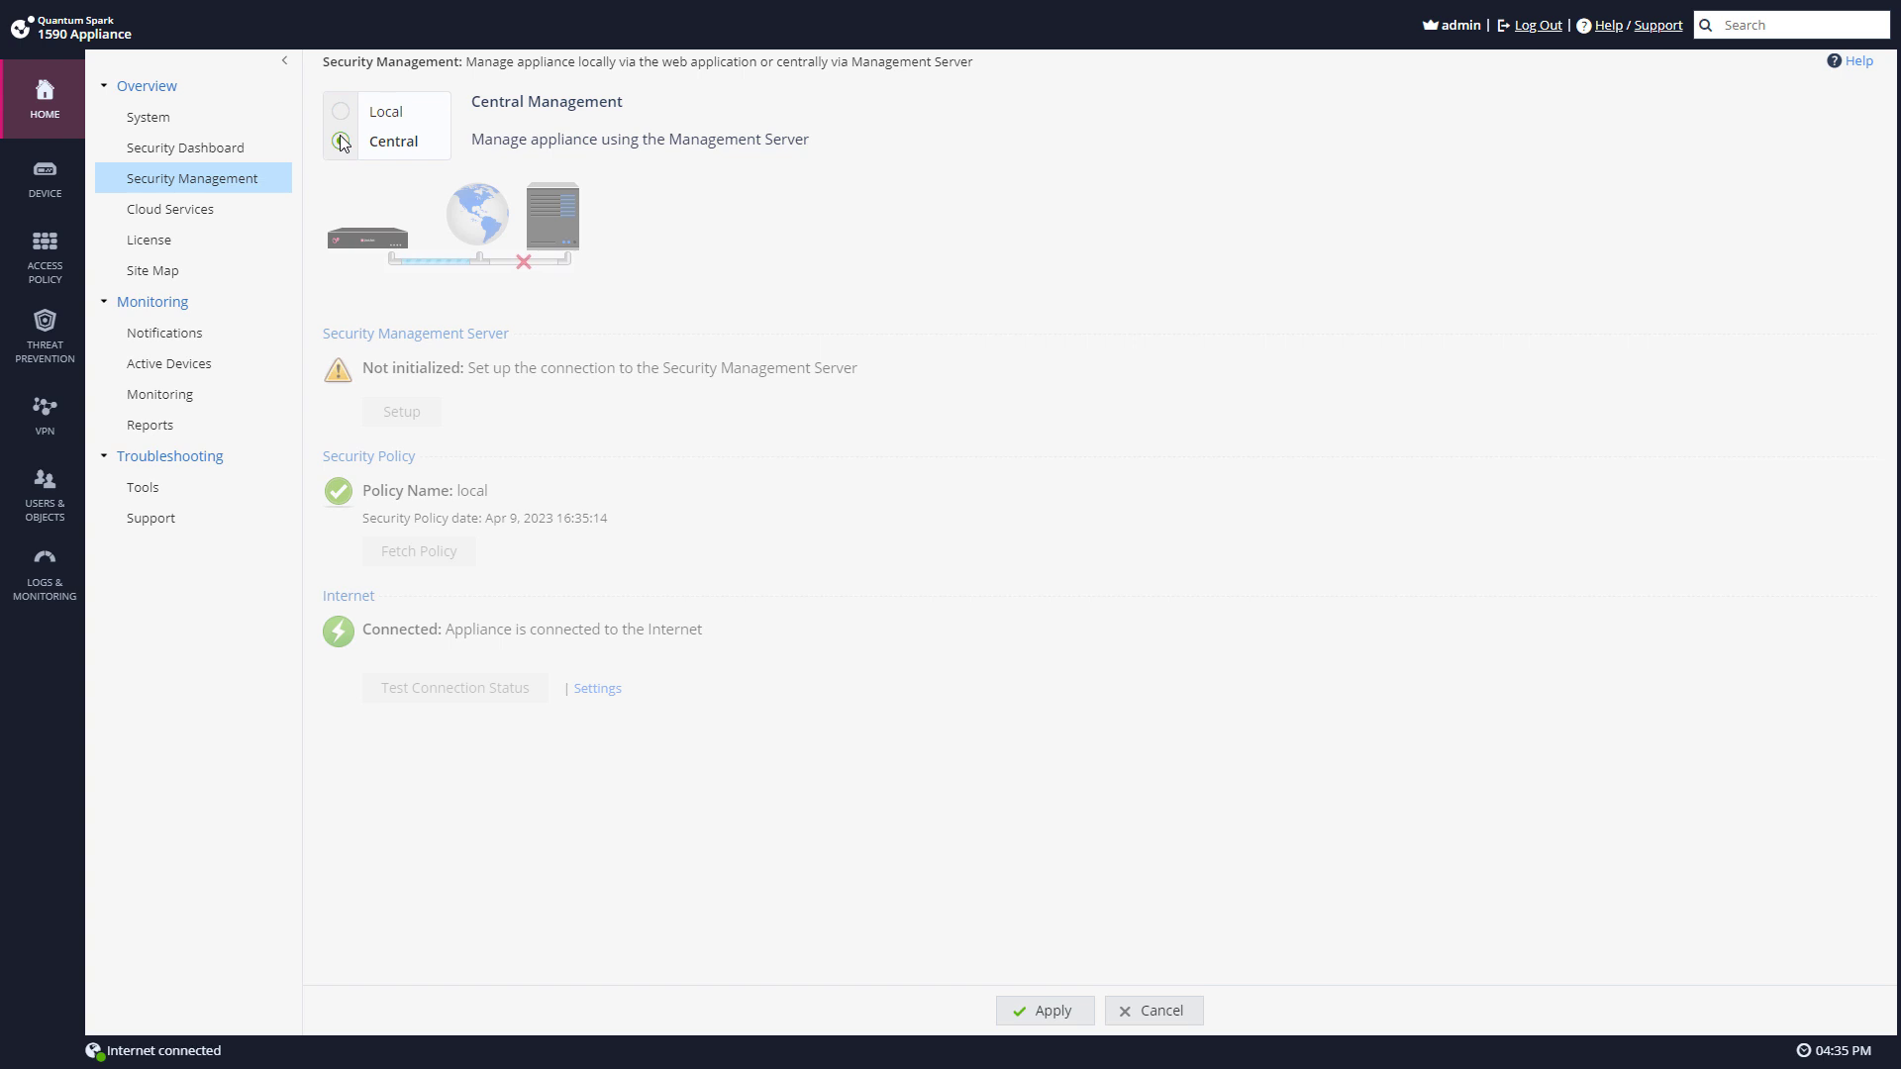
{"action": "left_click", "coordinate": [1036, 1009]}
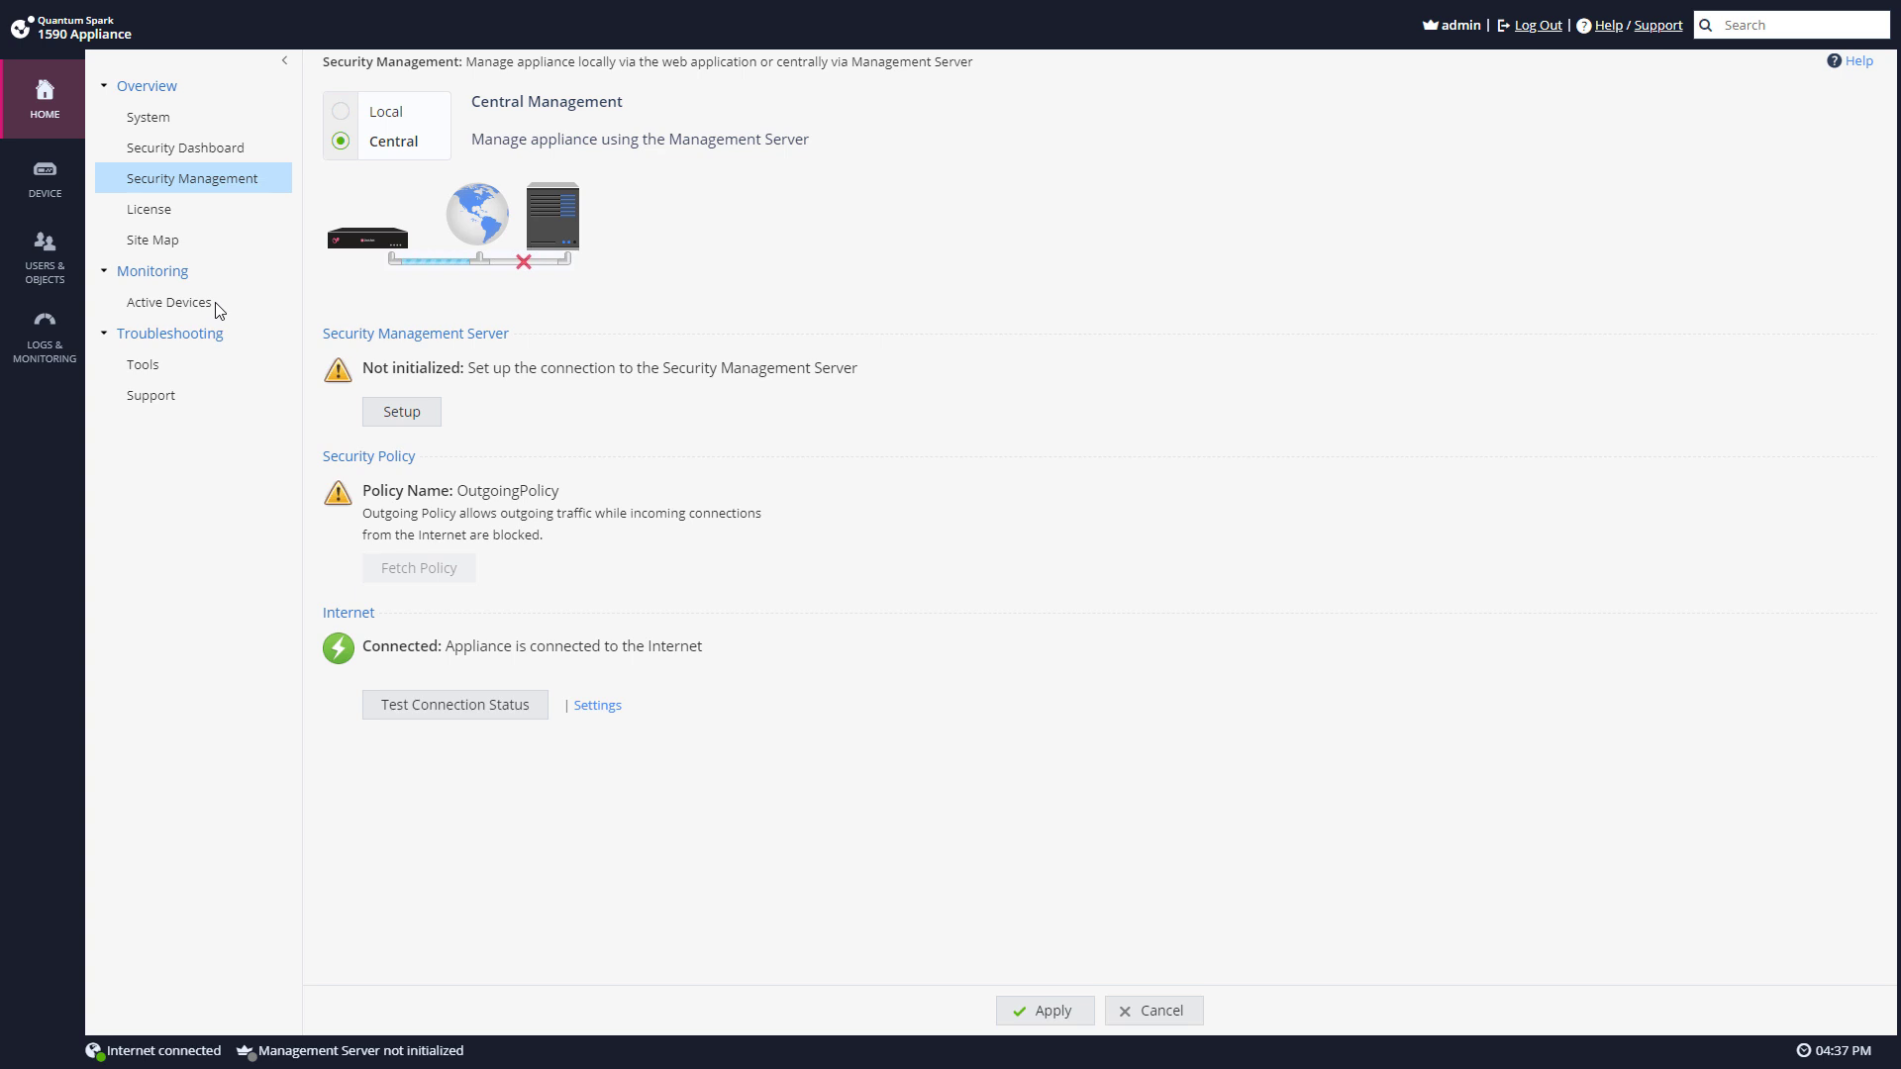
Step: Initialize the management server connection with a confirmed one-time password, choosing Connect later
{"action": "left_click", "coordinate": [395, 391]}
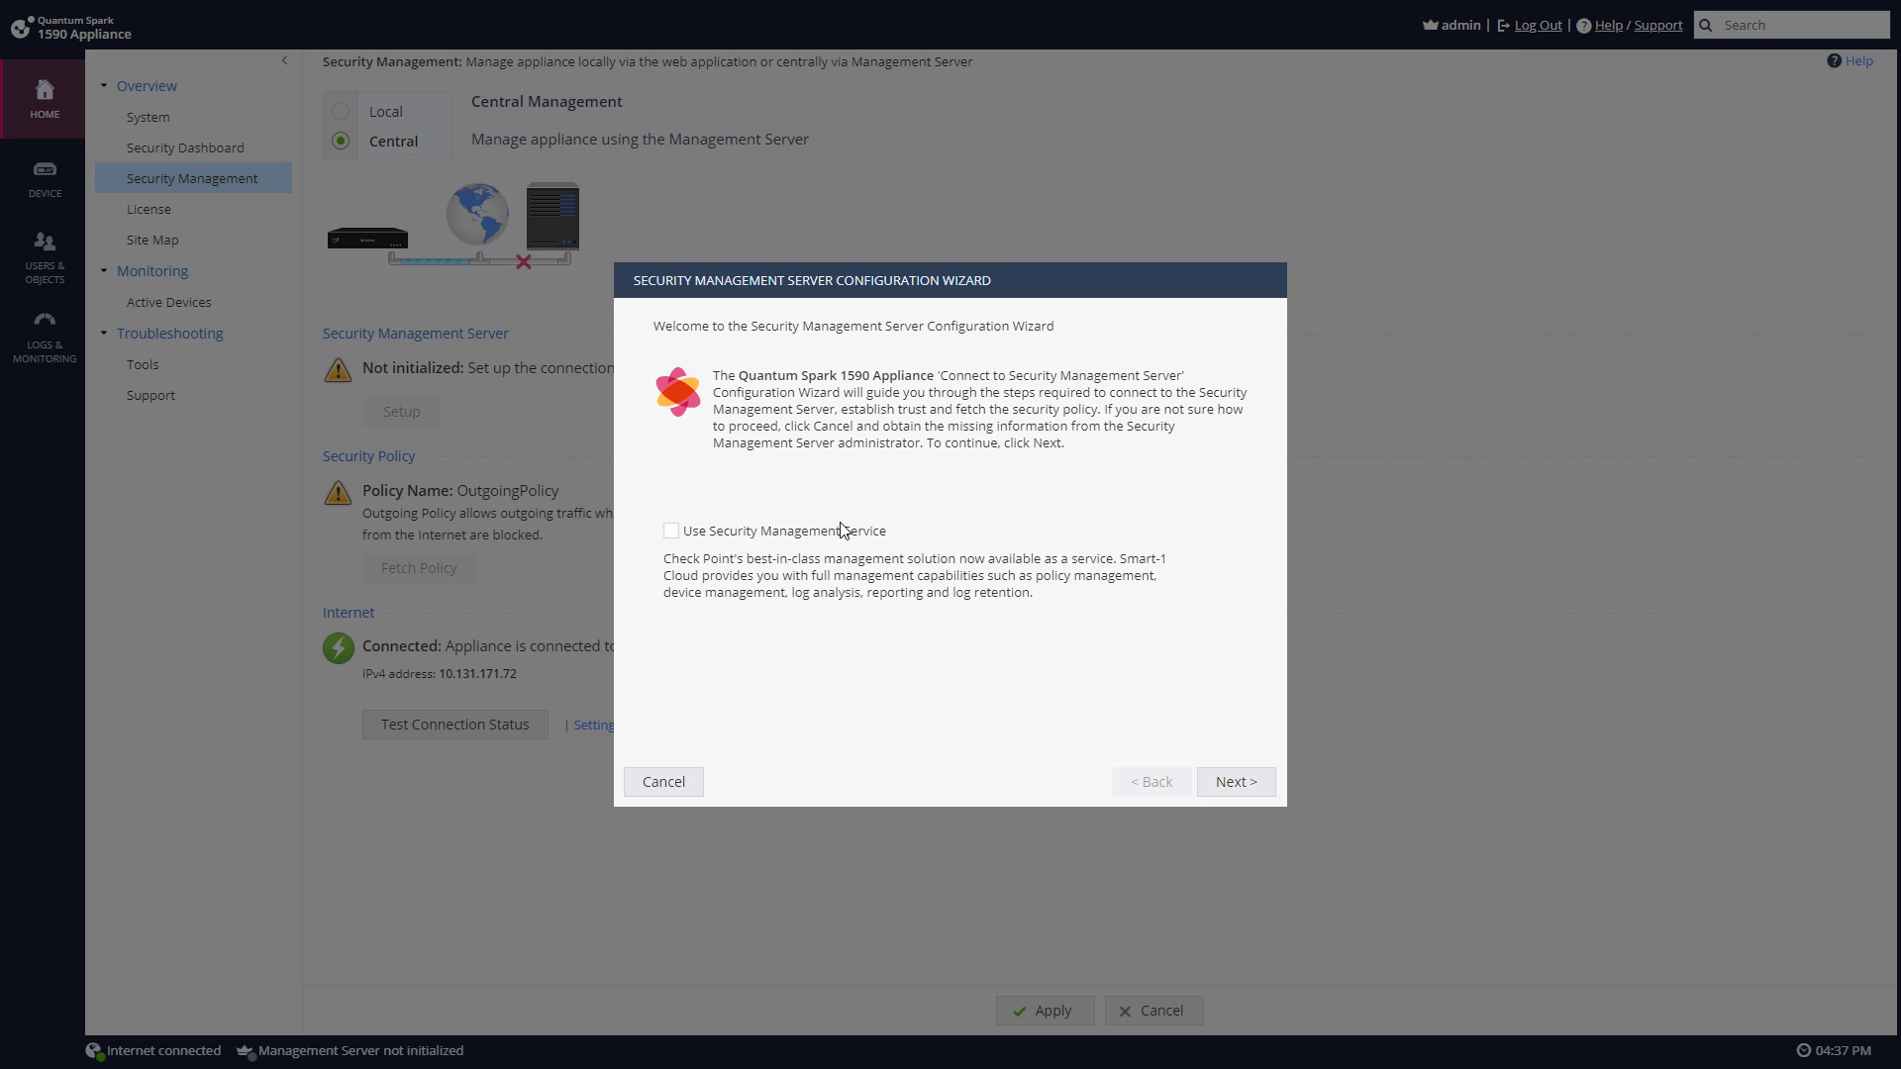
{"action": "left_click", "coordinate": [1234, 781]}
{"action": "left_click", "coordinate": [972, 451]}
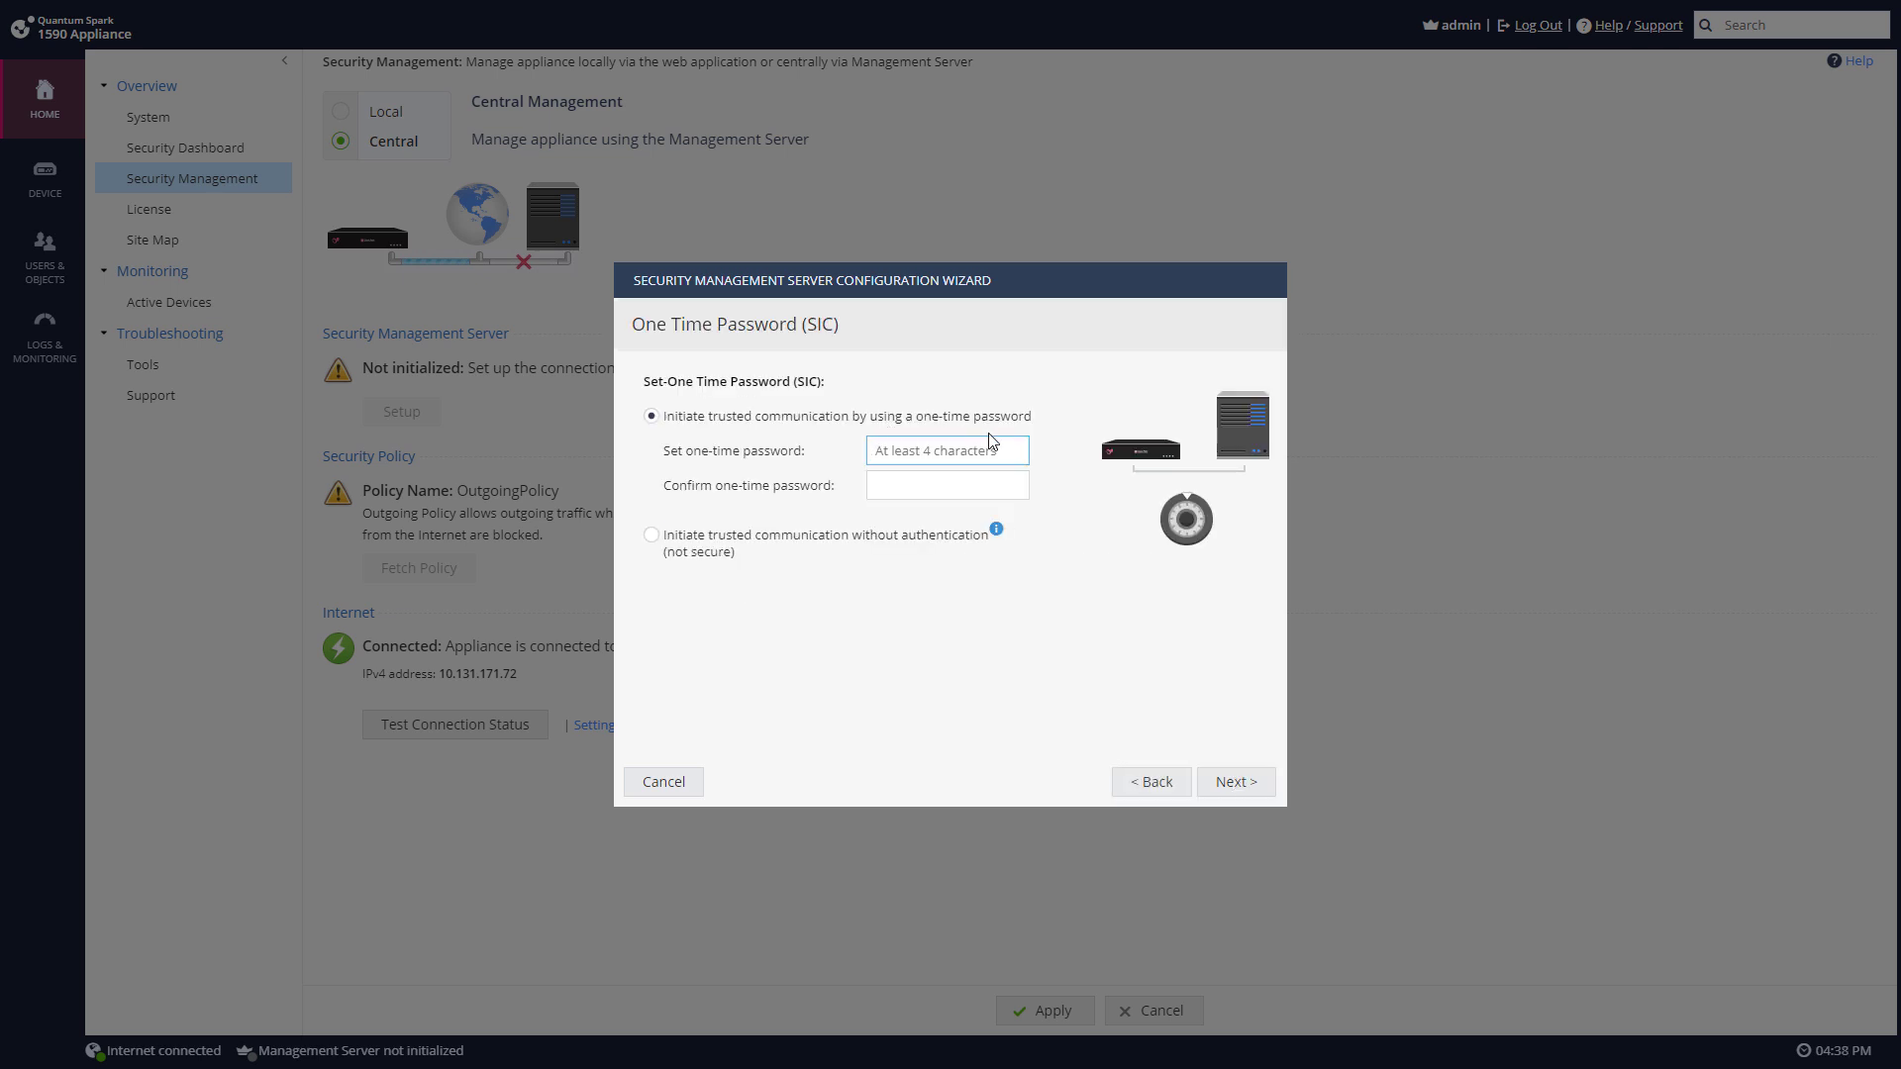
{"action": "type", "text": "••••••"}
{"action": "key", "text": "Tab"}
{"action": "type", "text": "•••"}
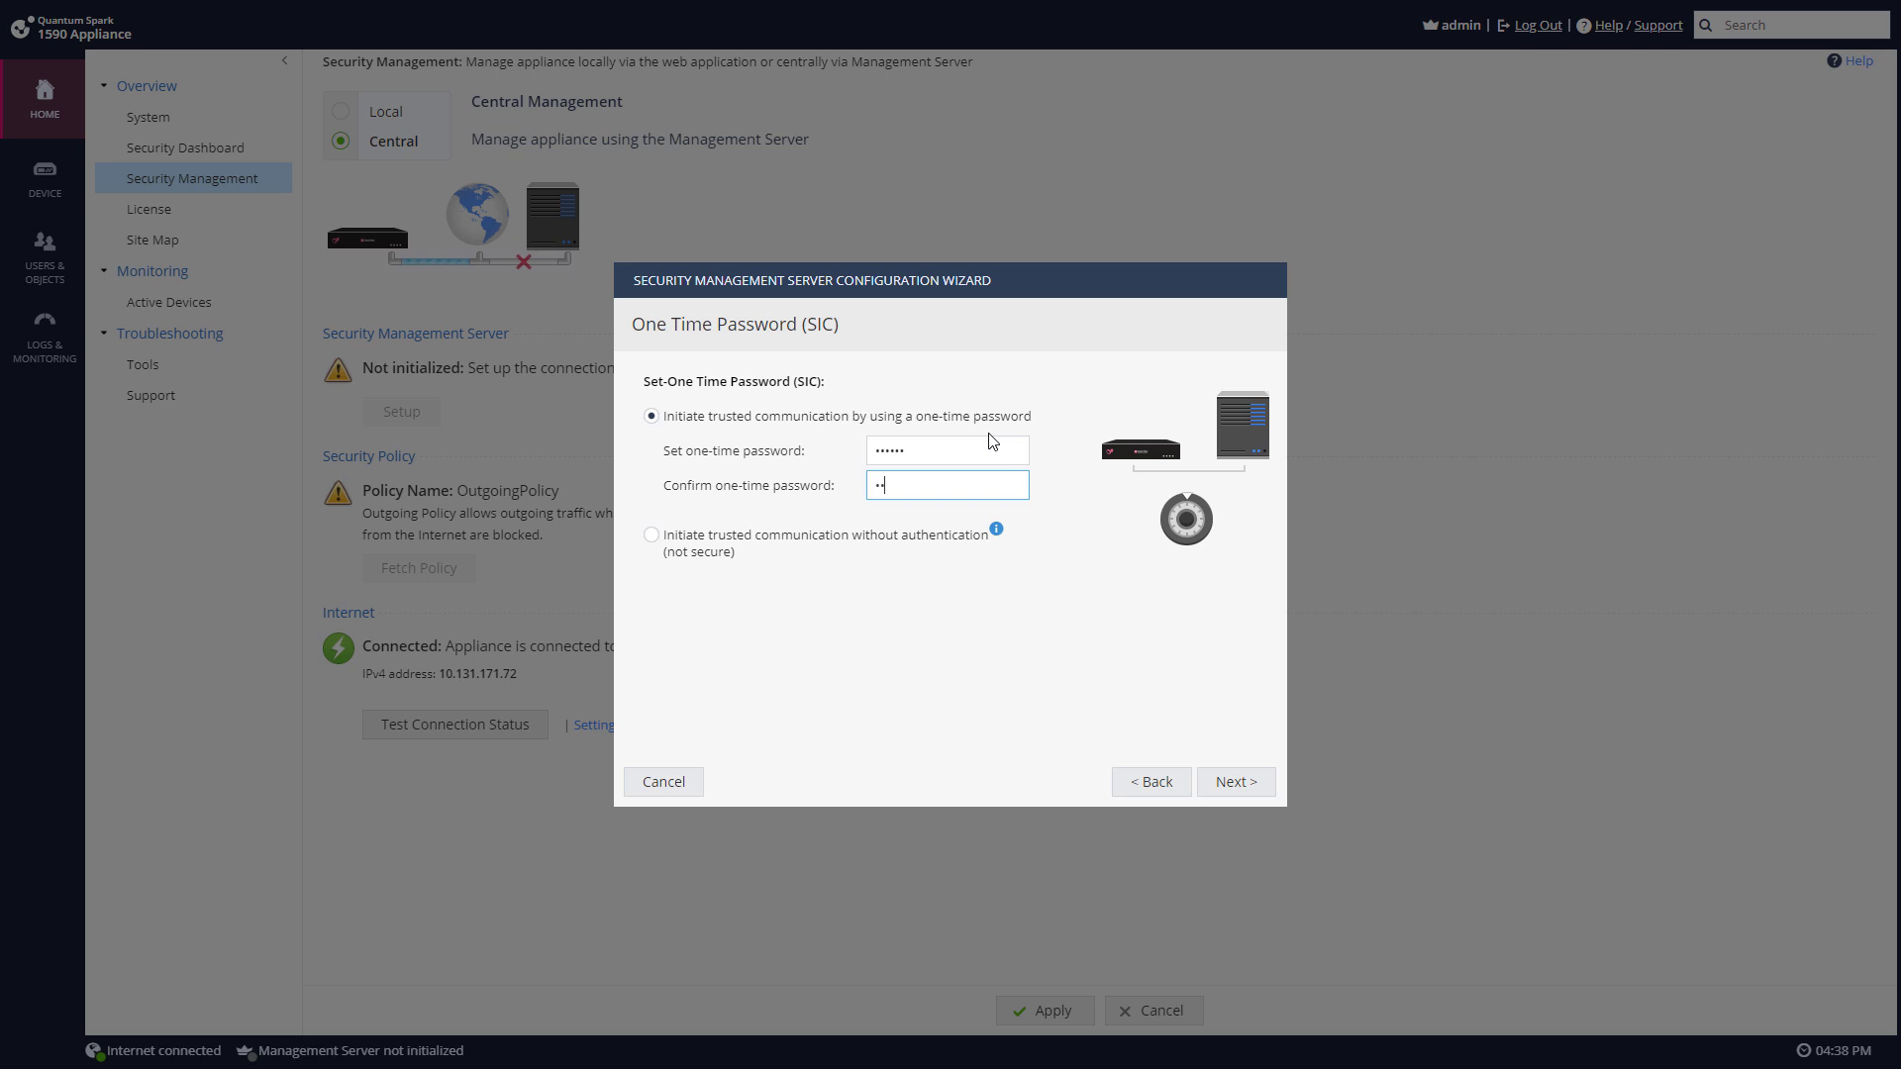
{"action": "type", "text": "•••"}
{"action": "left_click", "coordinate": [1222, 781]}
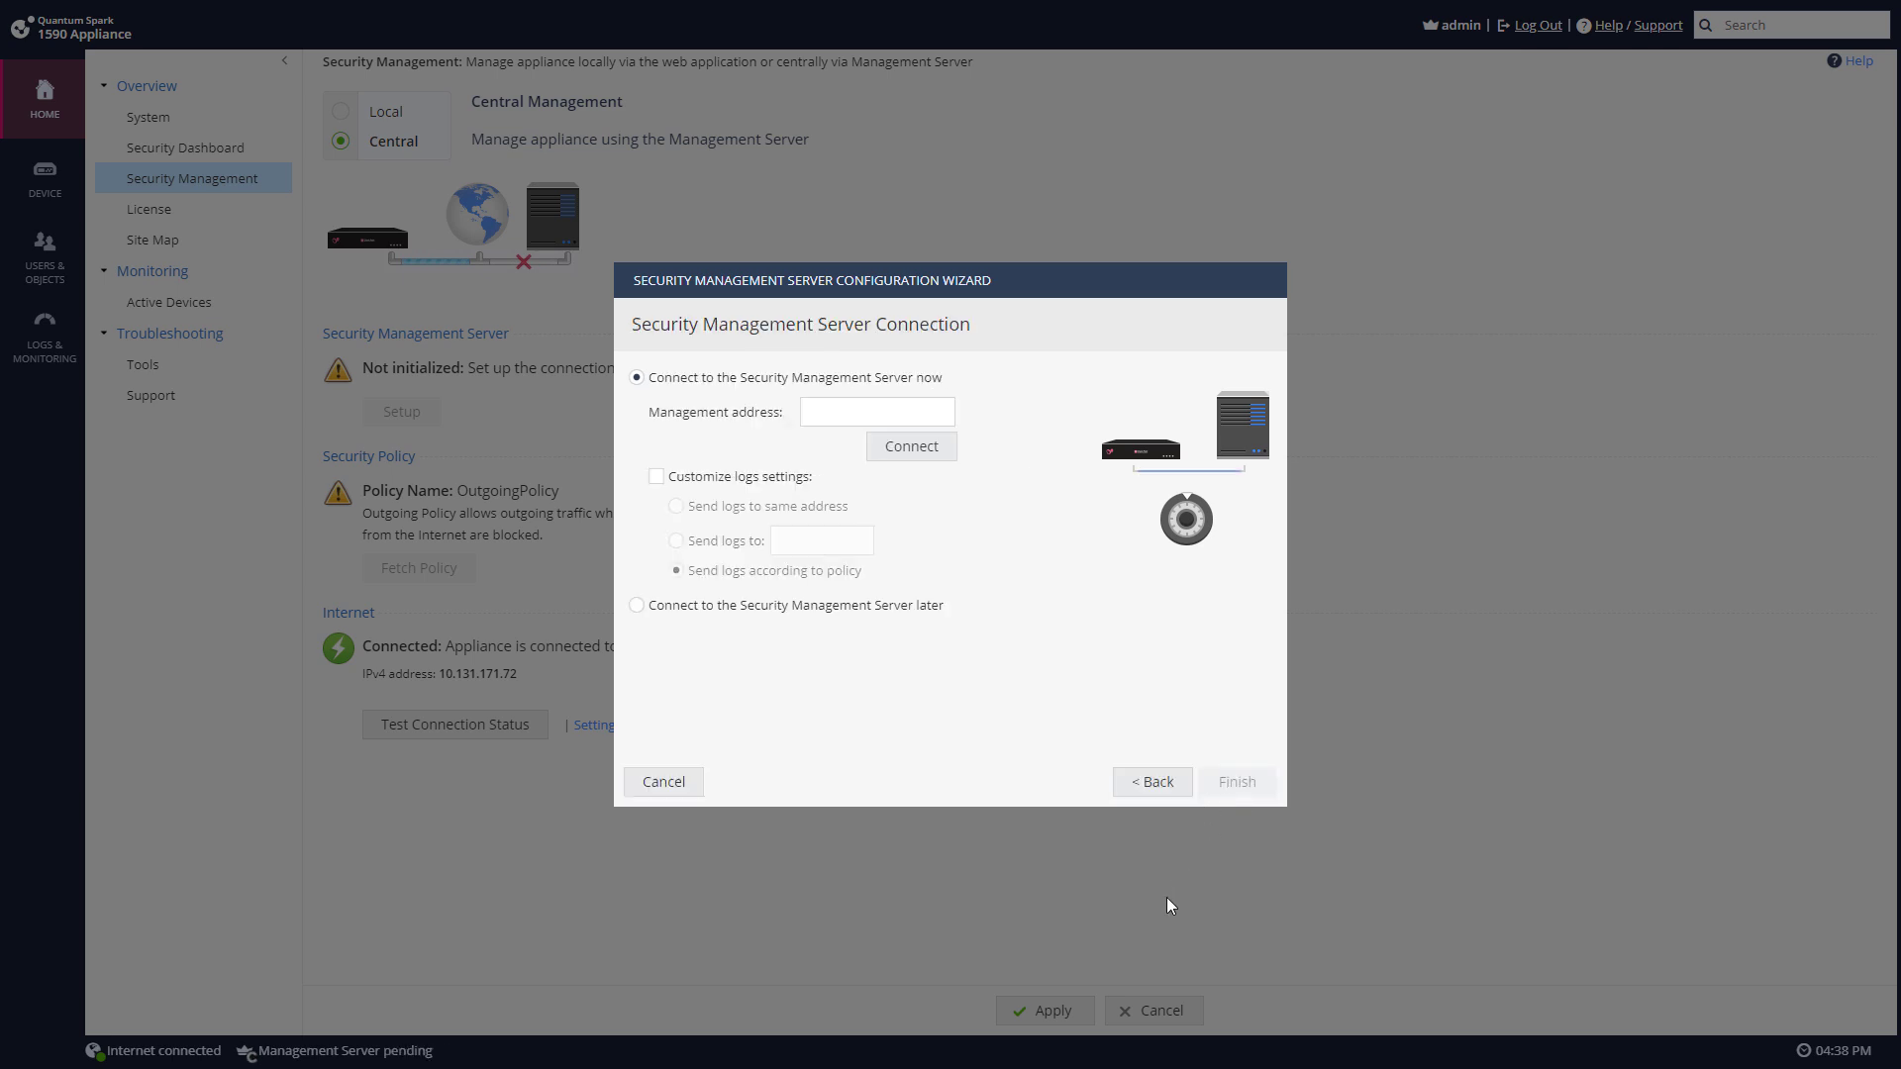
{"action": "left_click", "coordinate": [733, 605]}
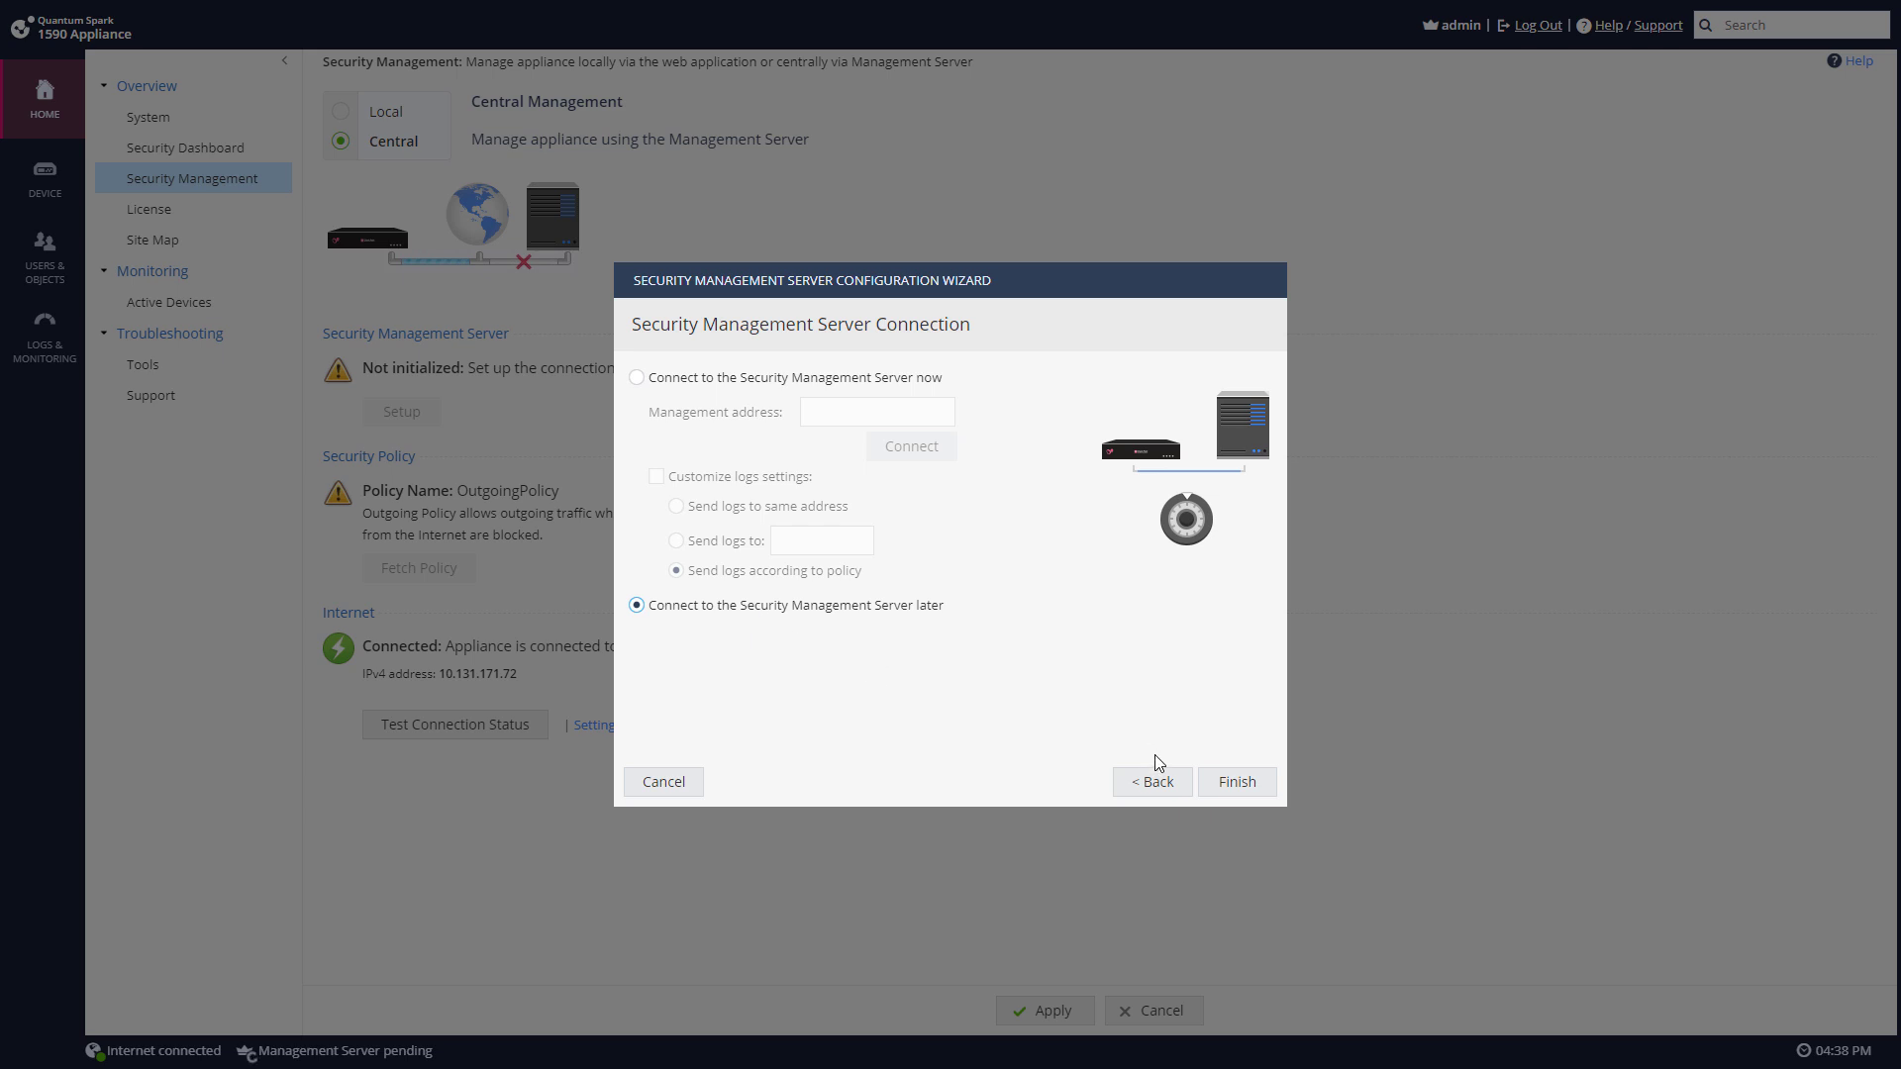
{"action": "left_click", "coordinate": [1235, 787]}
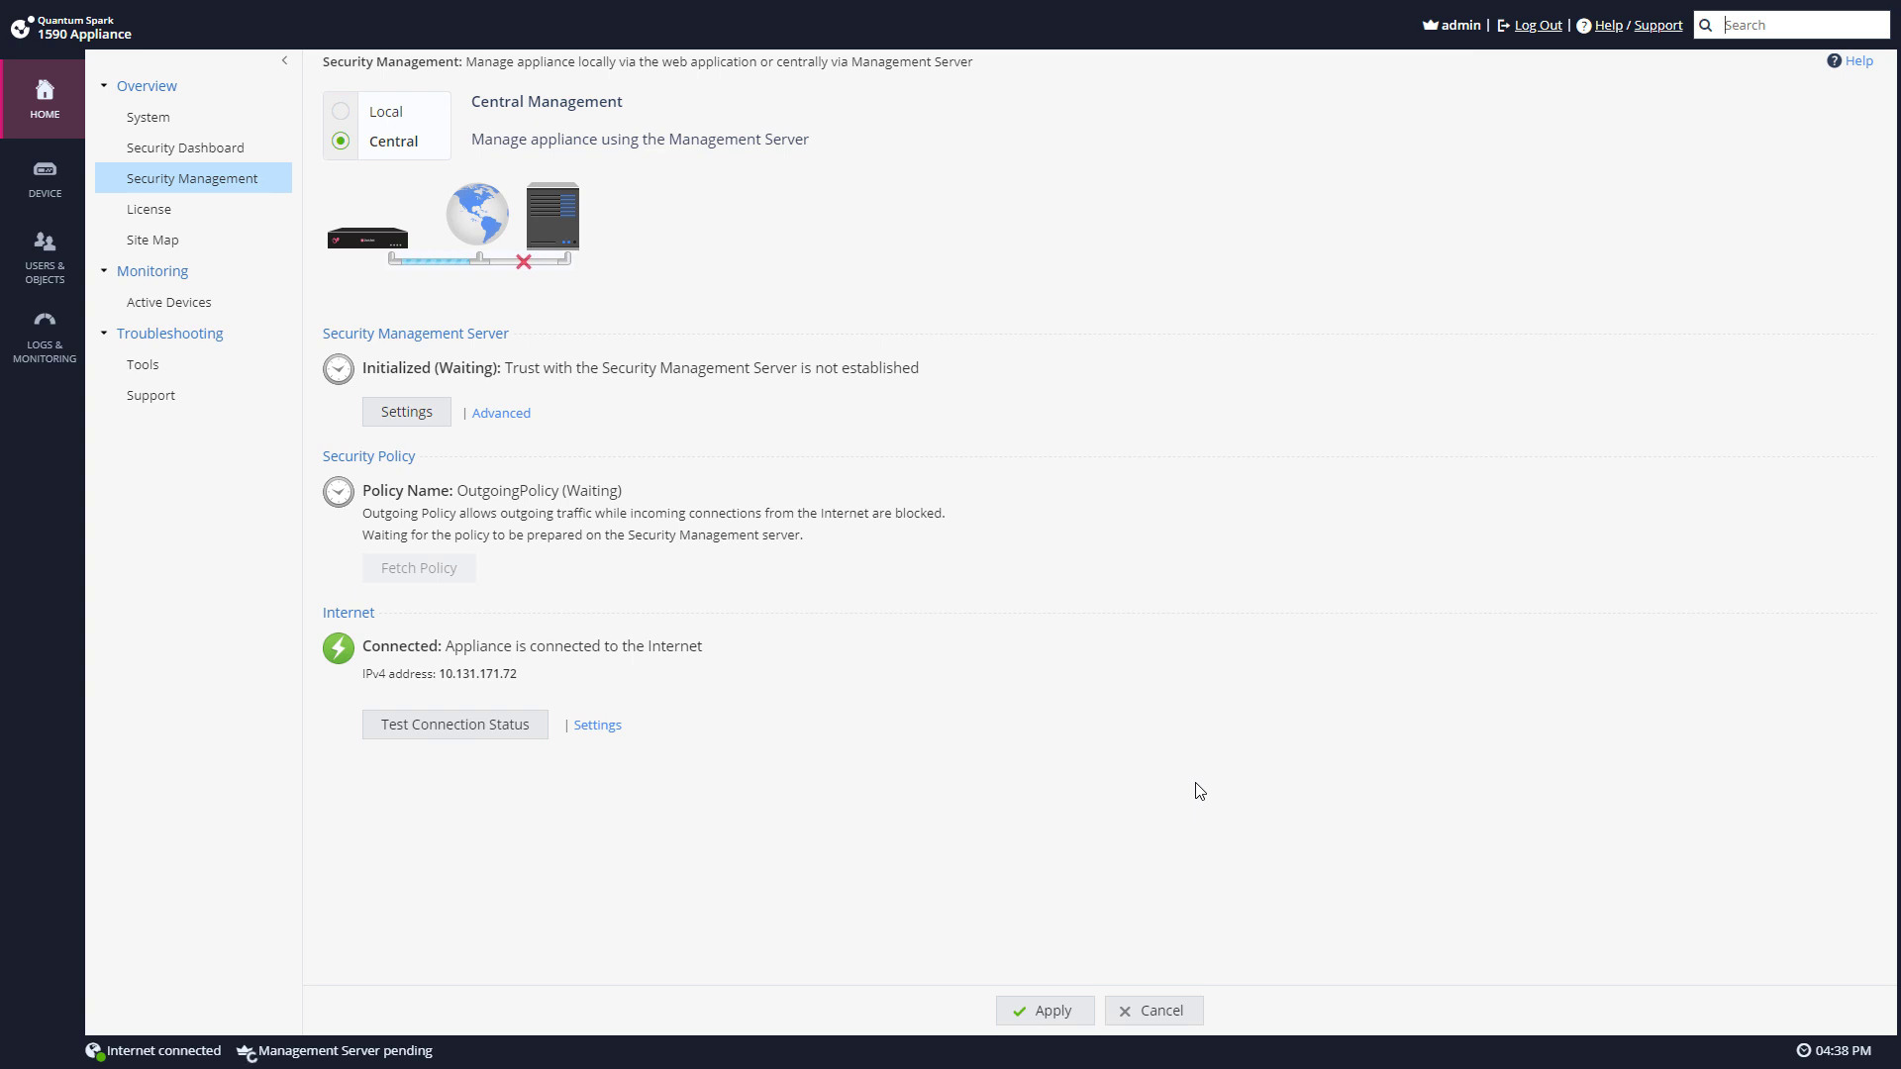
Step: In SmartConsole, start a new Classic Mode gateway object
{"action": "key", "text": "alt+Tab"}
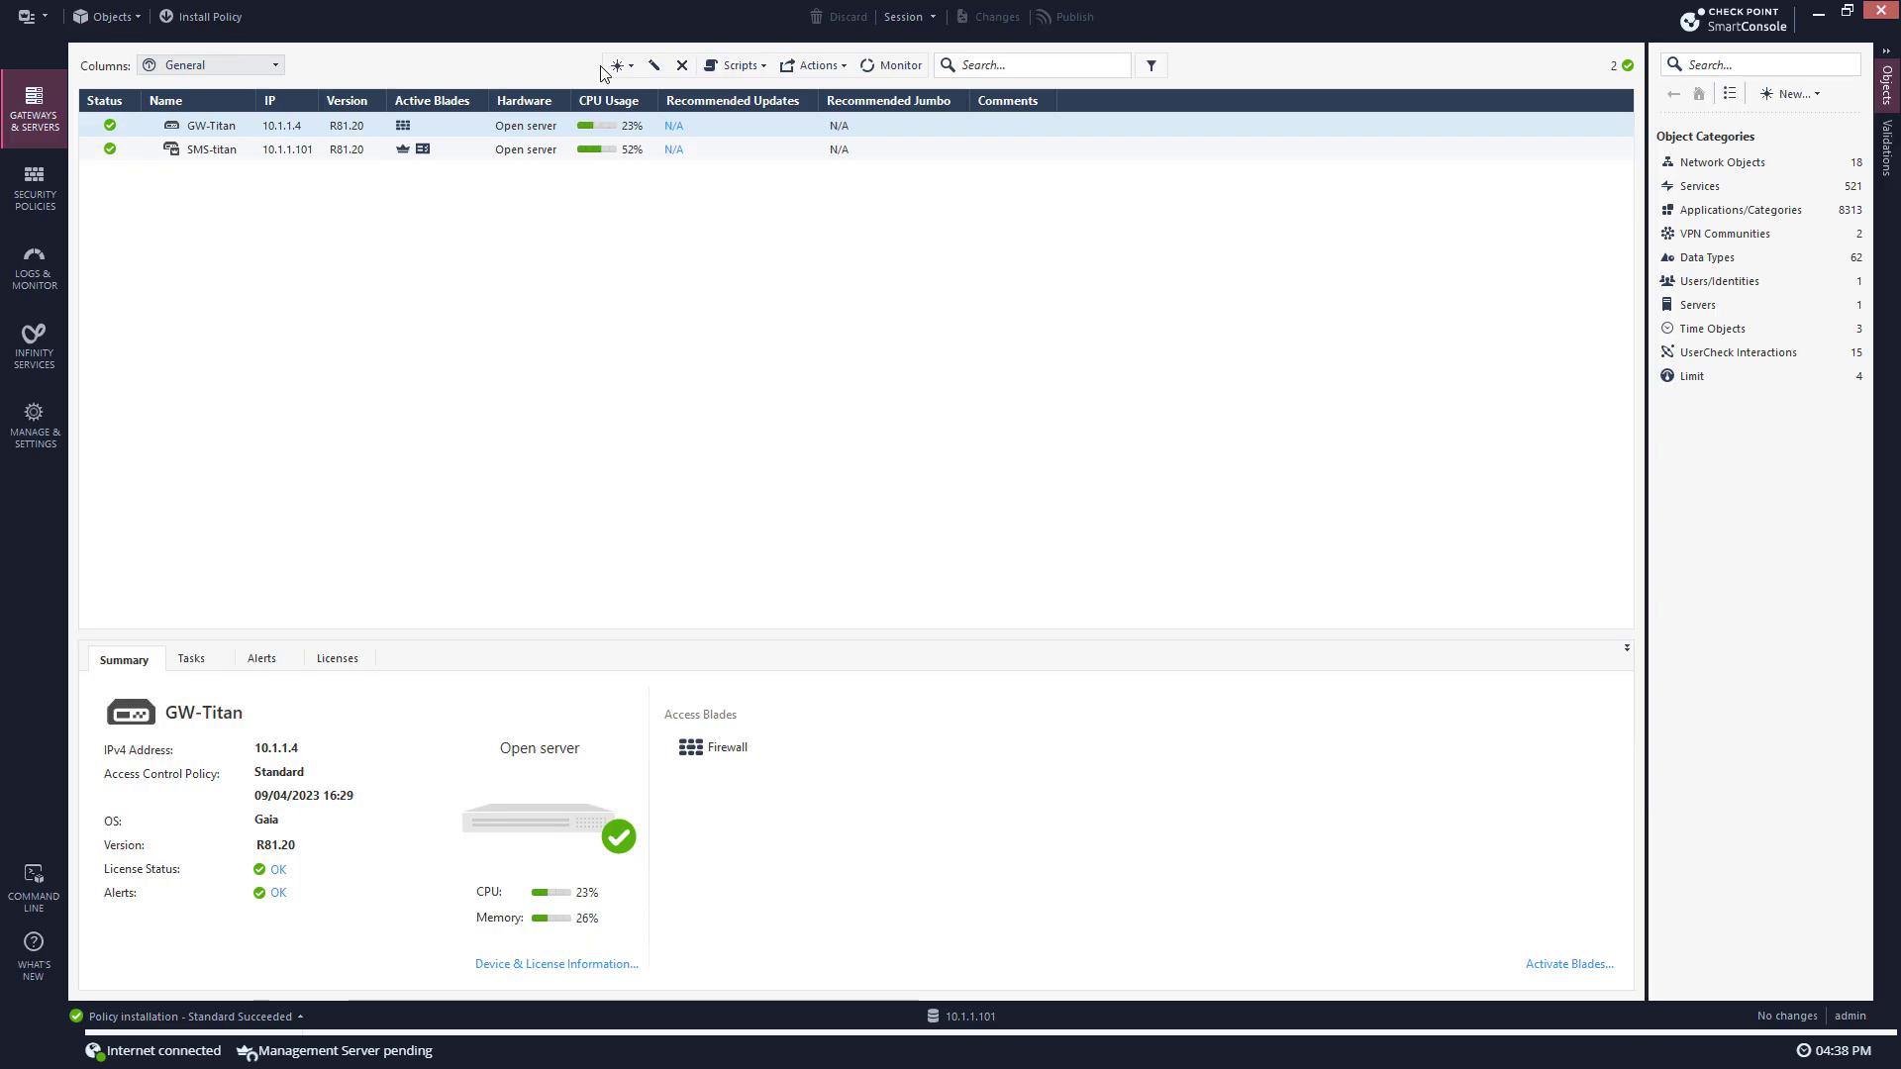
{"action": "left_click", "coordinate": [629, 68]}
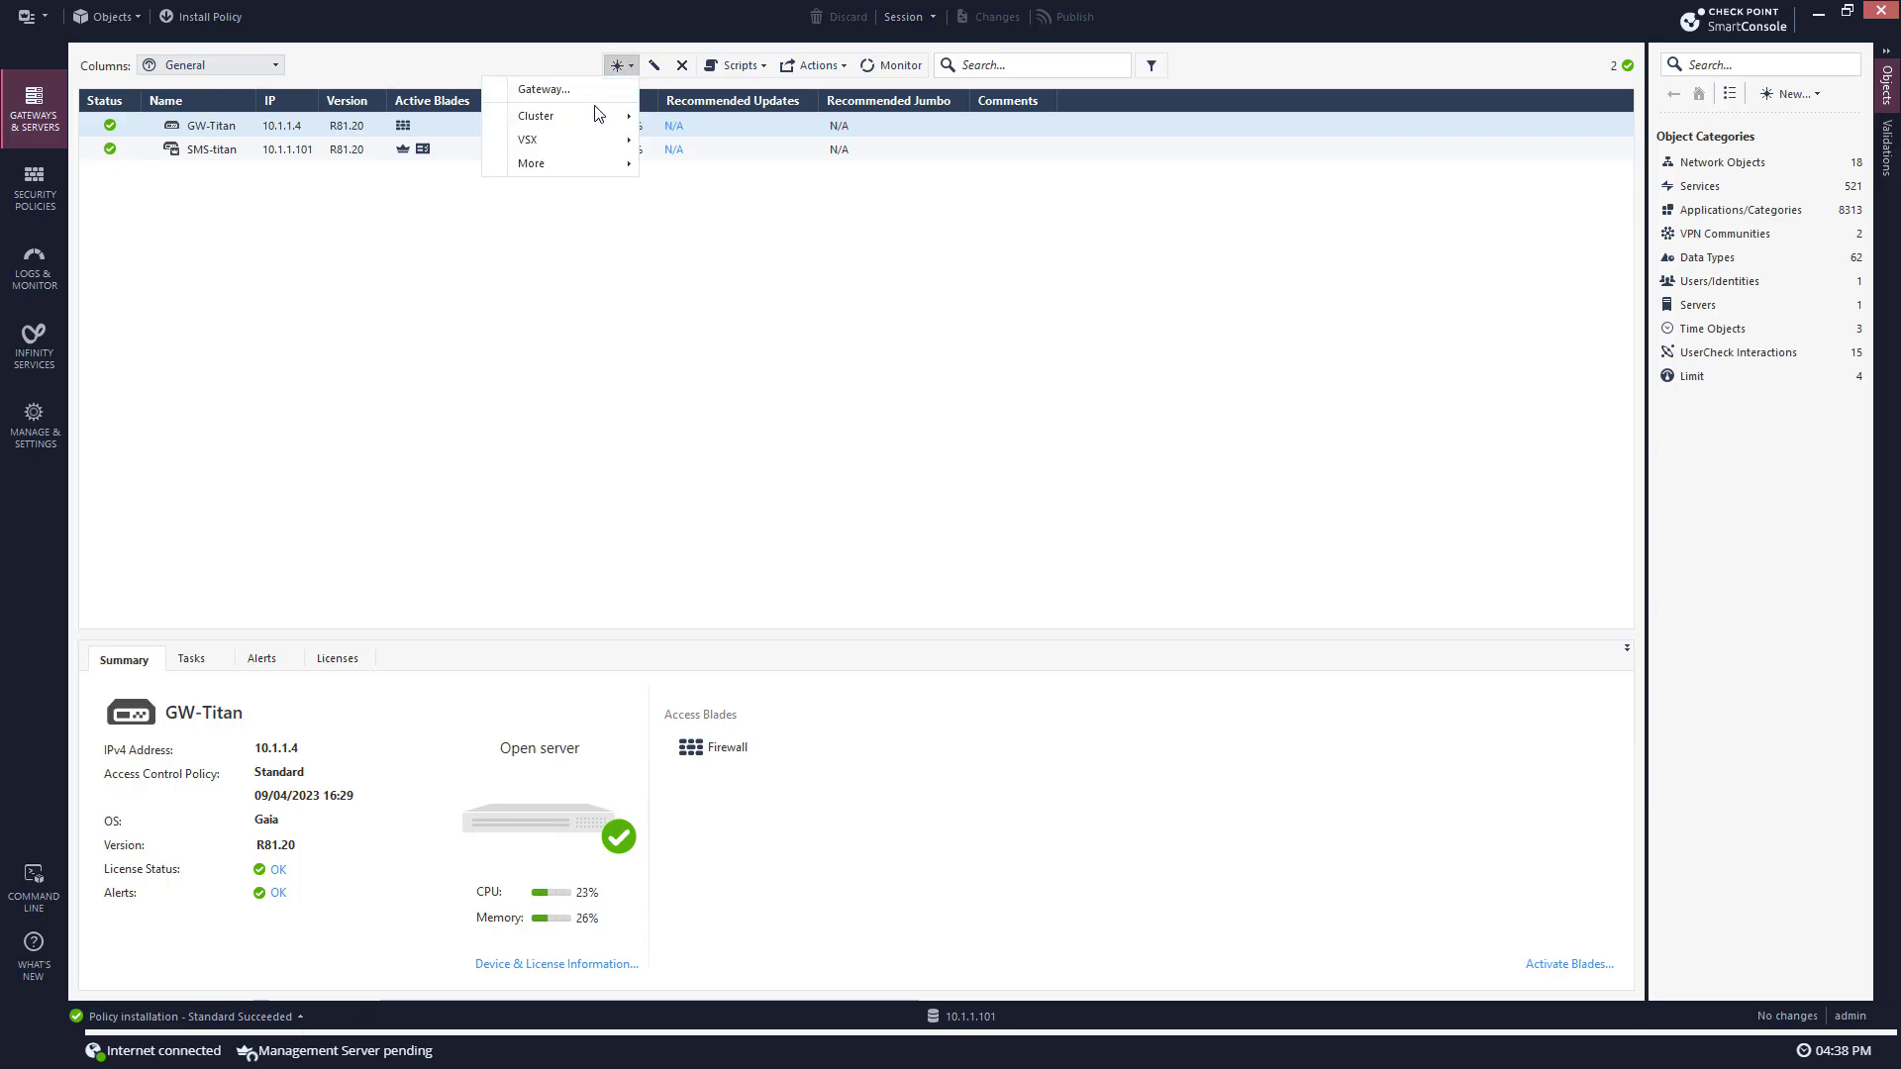
{"action": "left_click", "coordinate": [600, 89]}
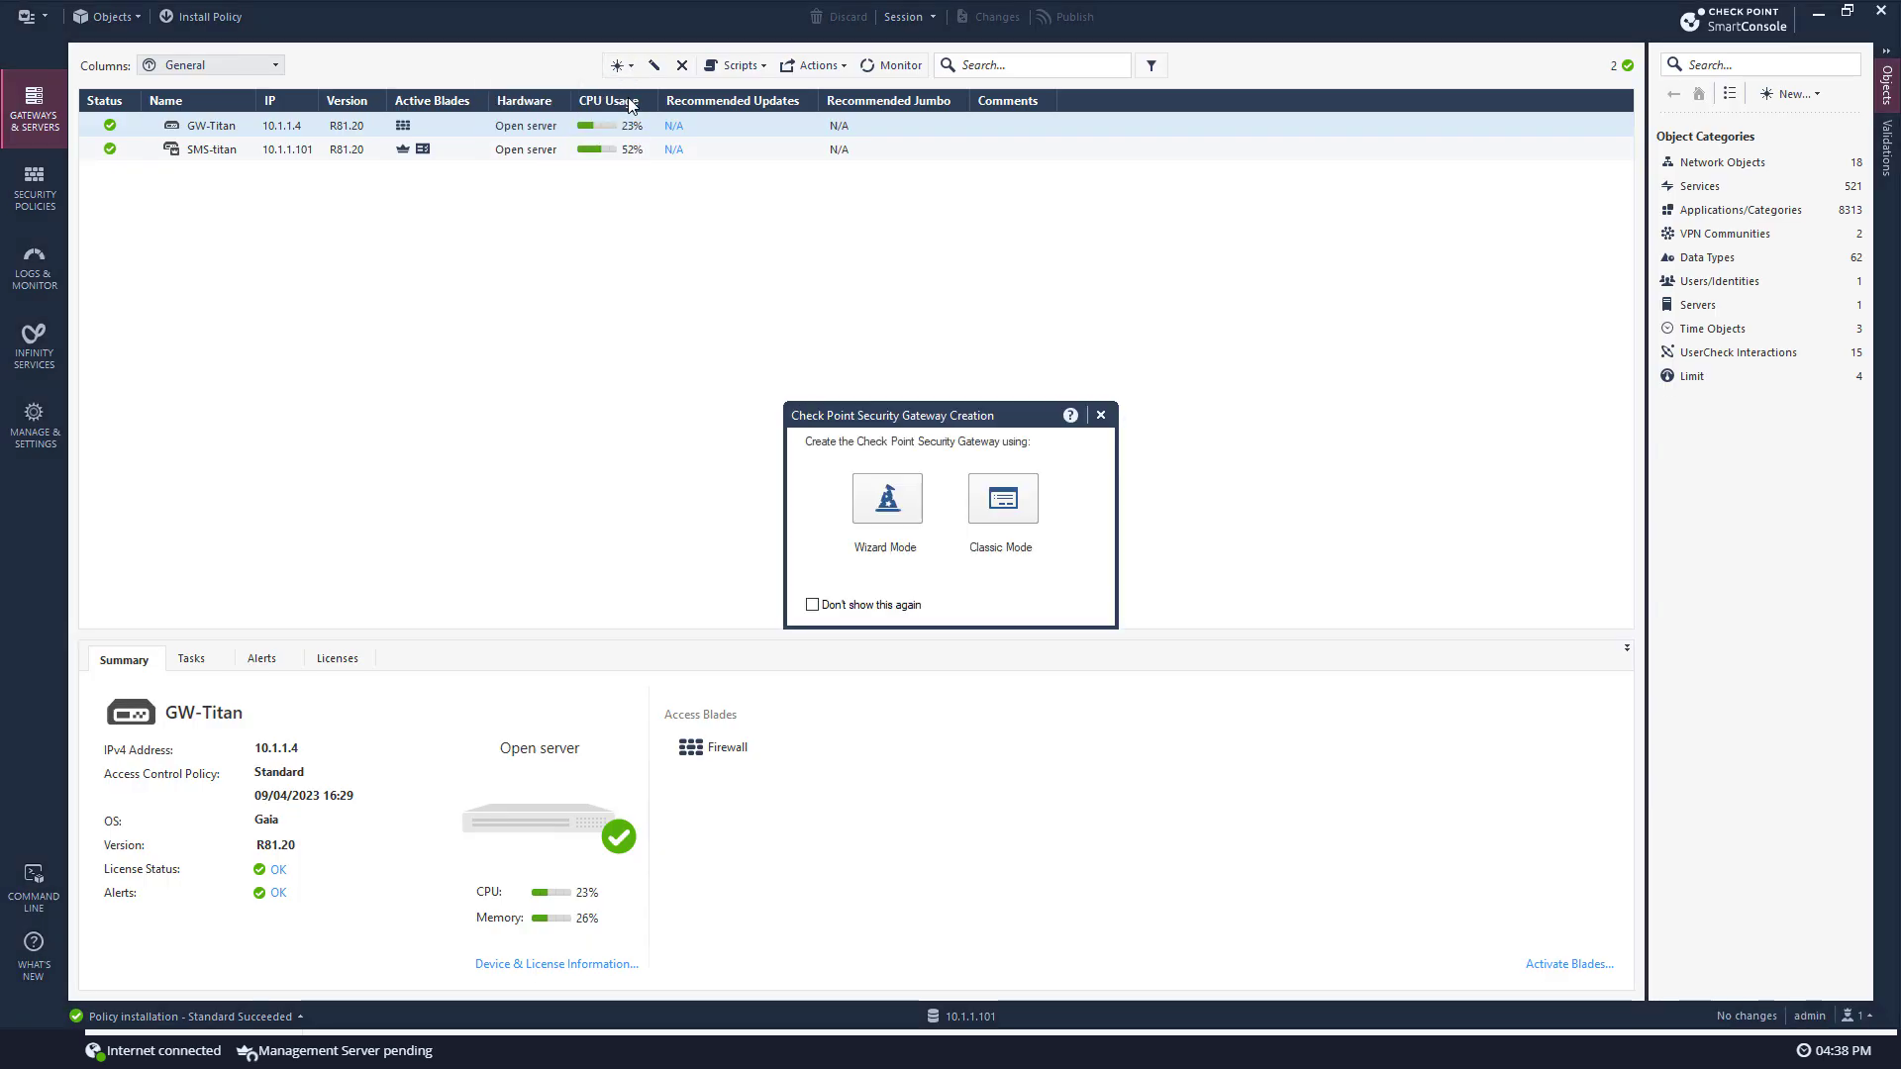
{"action": "left_click", "coordinate": [1004, 498]}
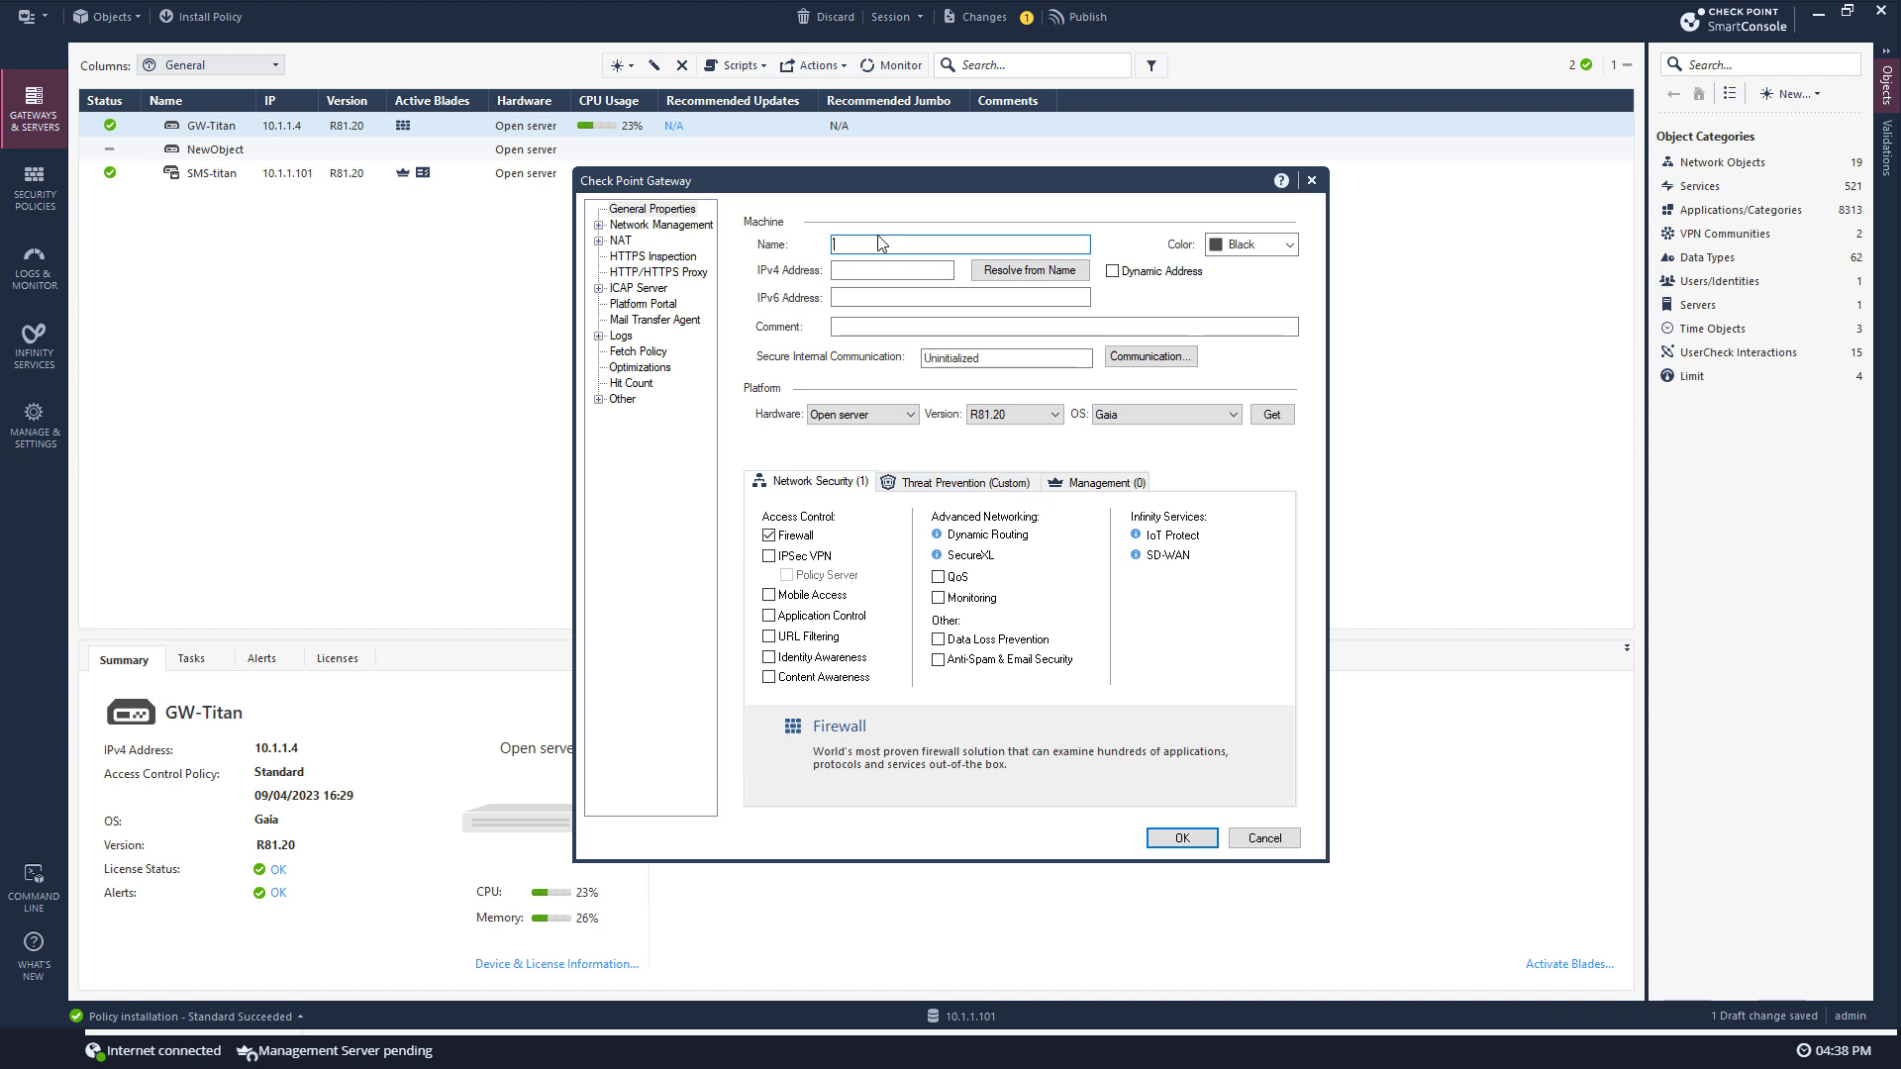
Step: Name the gateway spark-1 at IPv4 192.168.2.1 with 1570/1590 Appliances hardware
{"action": "type", "text": "spark-1"}
{"action": "key", "text": "Tab"}
{"action": "key", "text": "Tab"}
{"action": "type", "text": "192.3"}
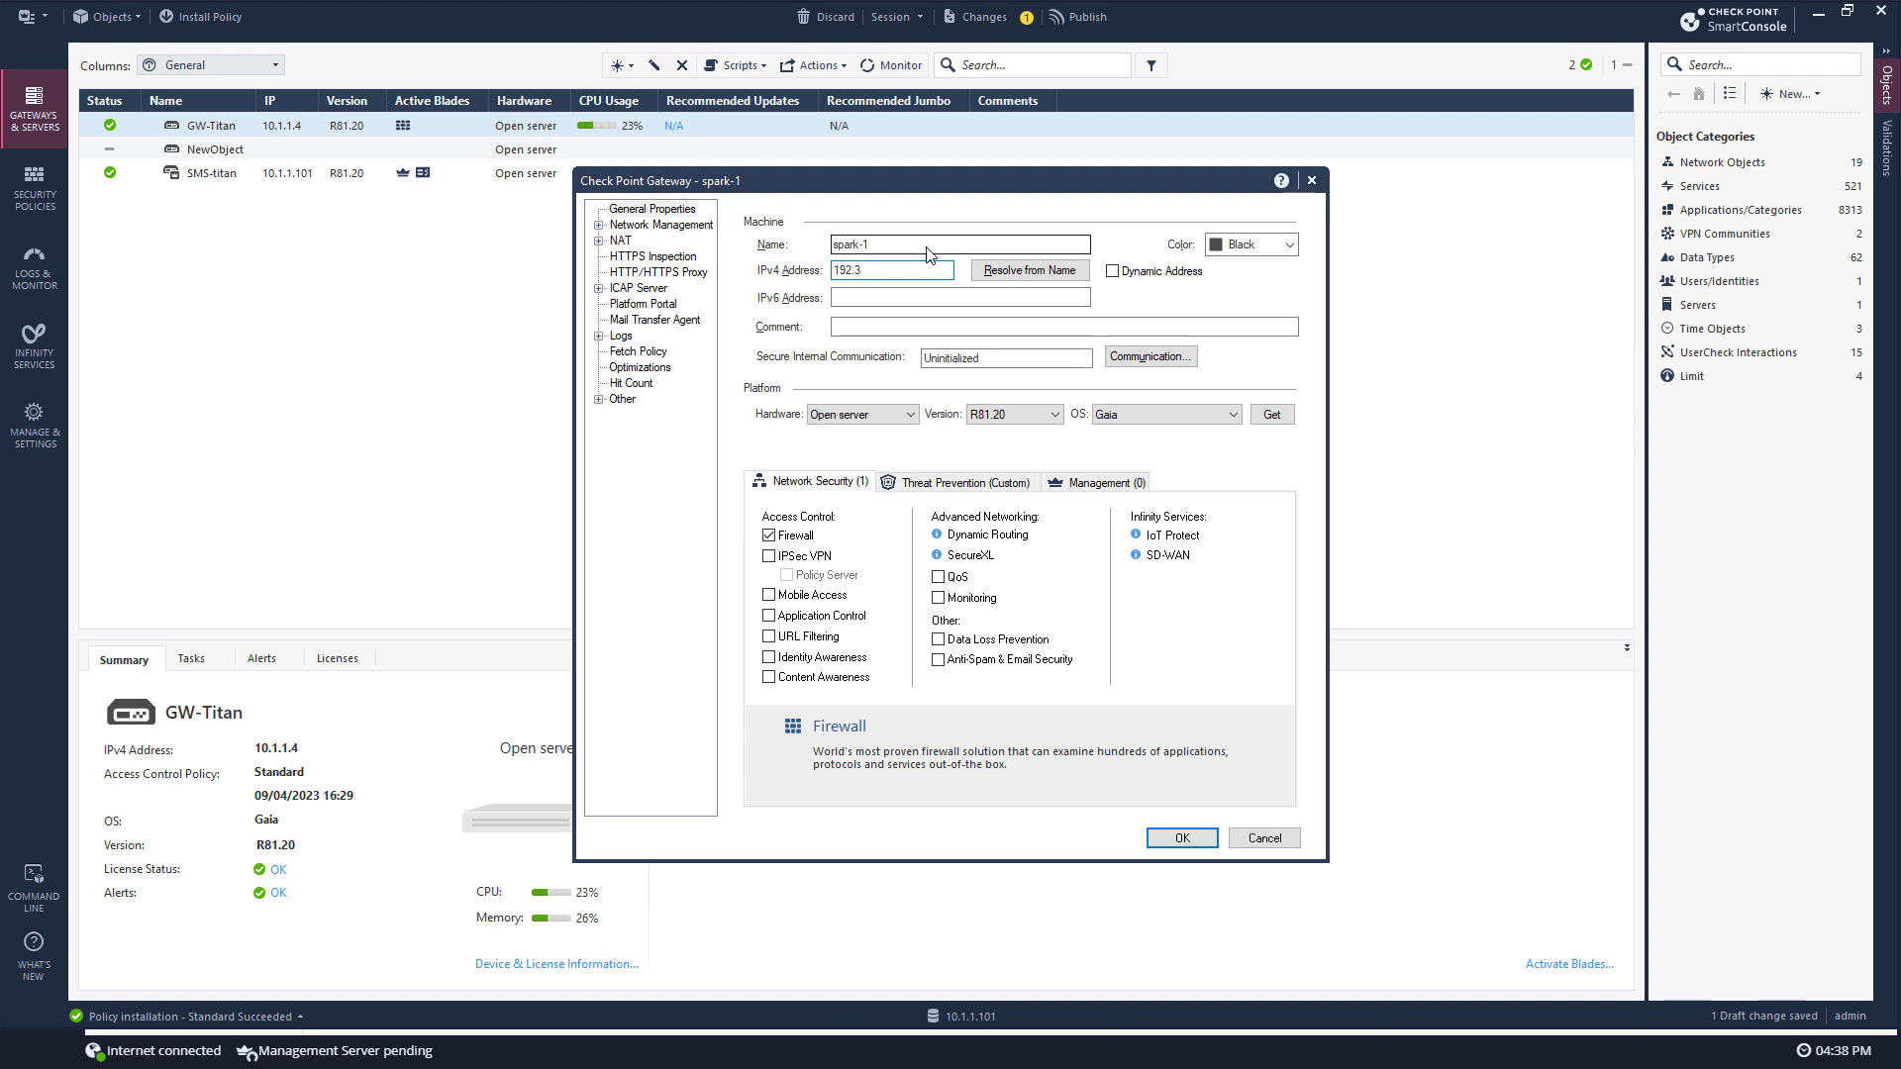
{"action": "key", "text": "BackSpace"}
{"action": "type", "text": "168.2.1"}
{"action": "left_click", "coordinate": [859, 416]}
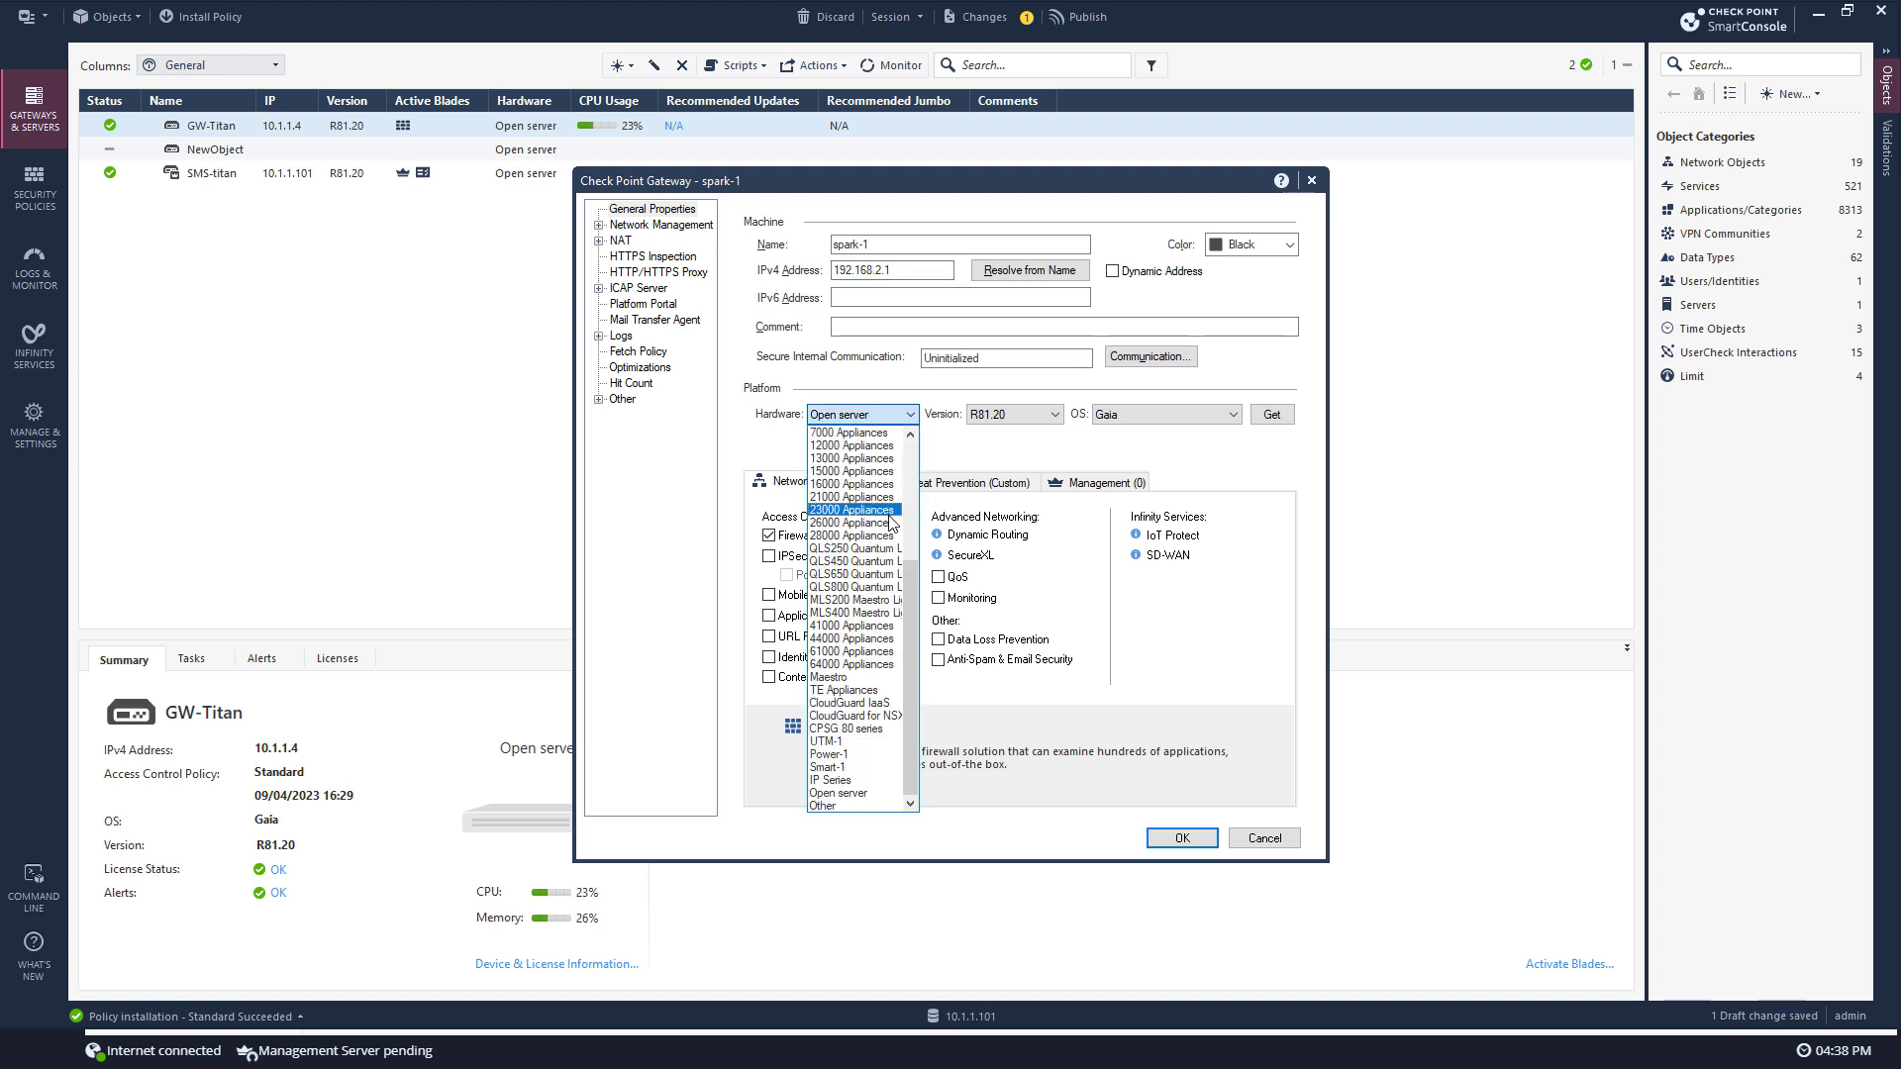
{"action": "left_click_drag", "start_coordinate": [911, 609], "coordinate": [915, 471]}
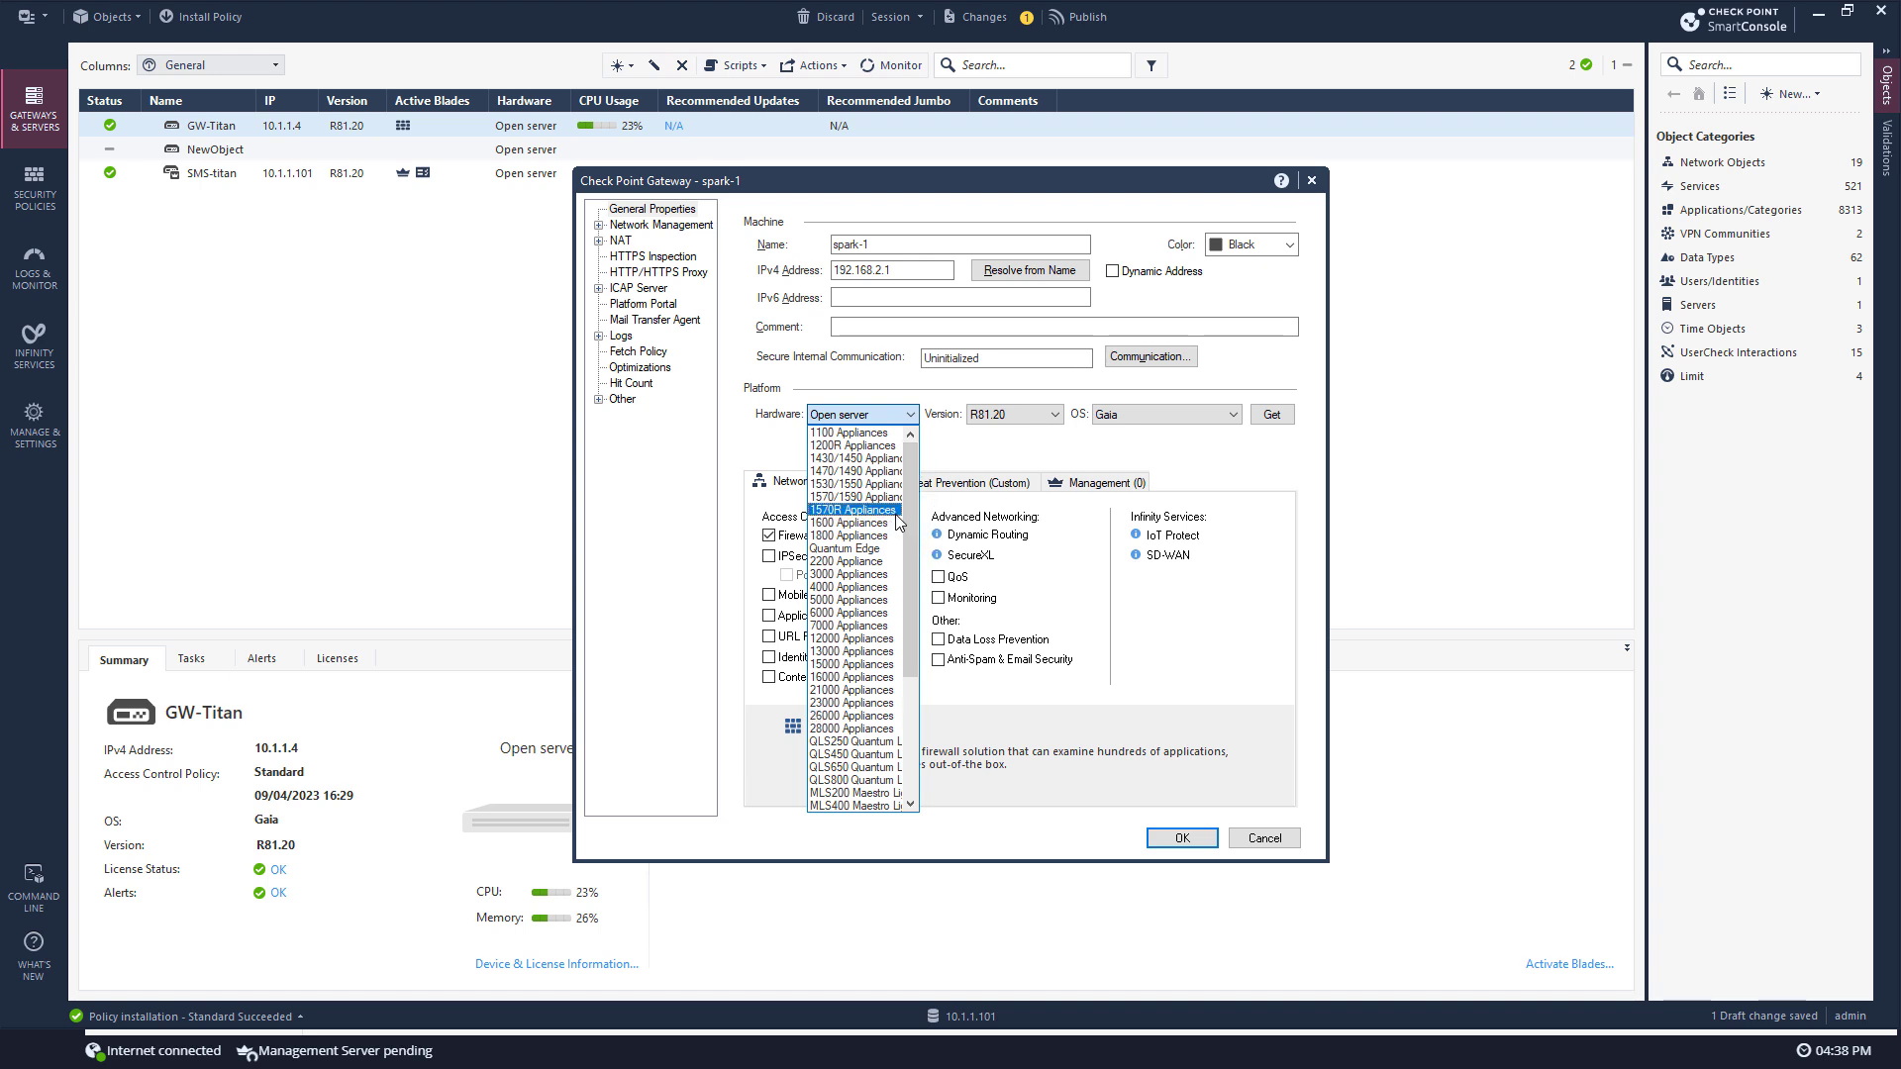
{"action": "left_click", "coordinate": [884, 496]}
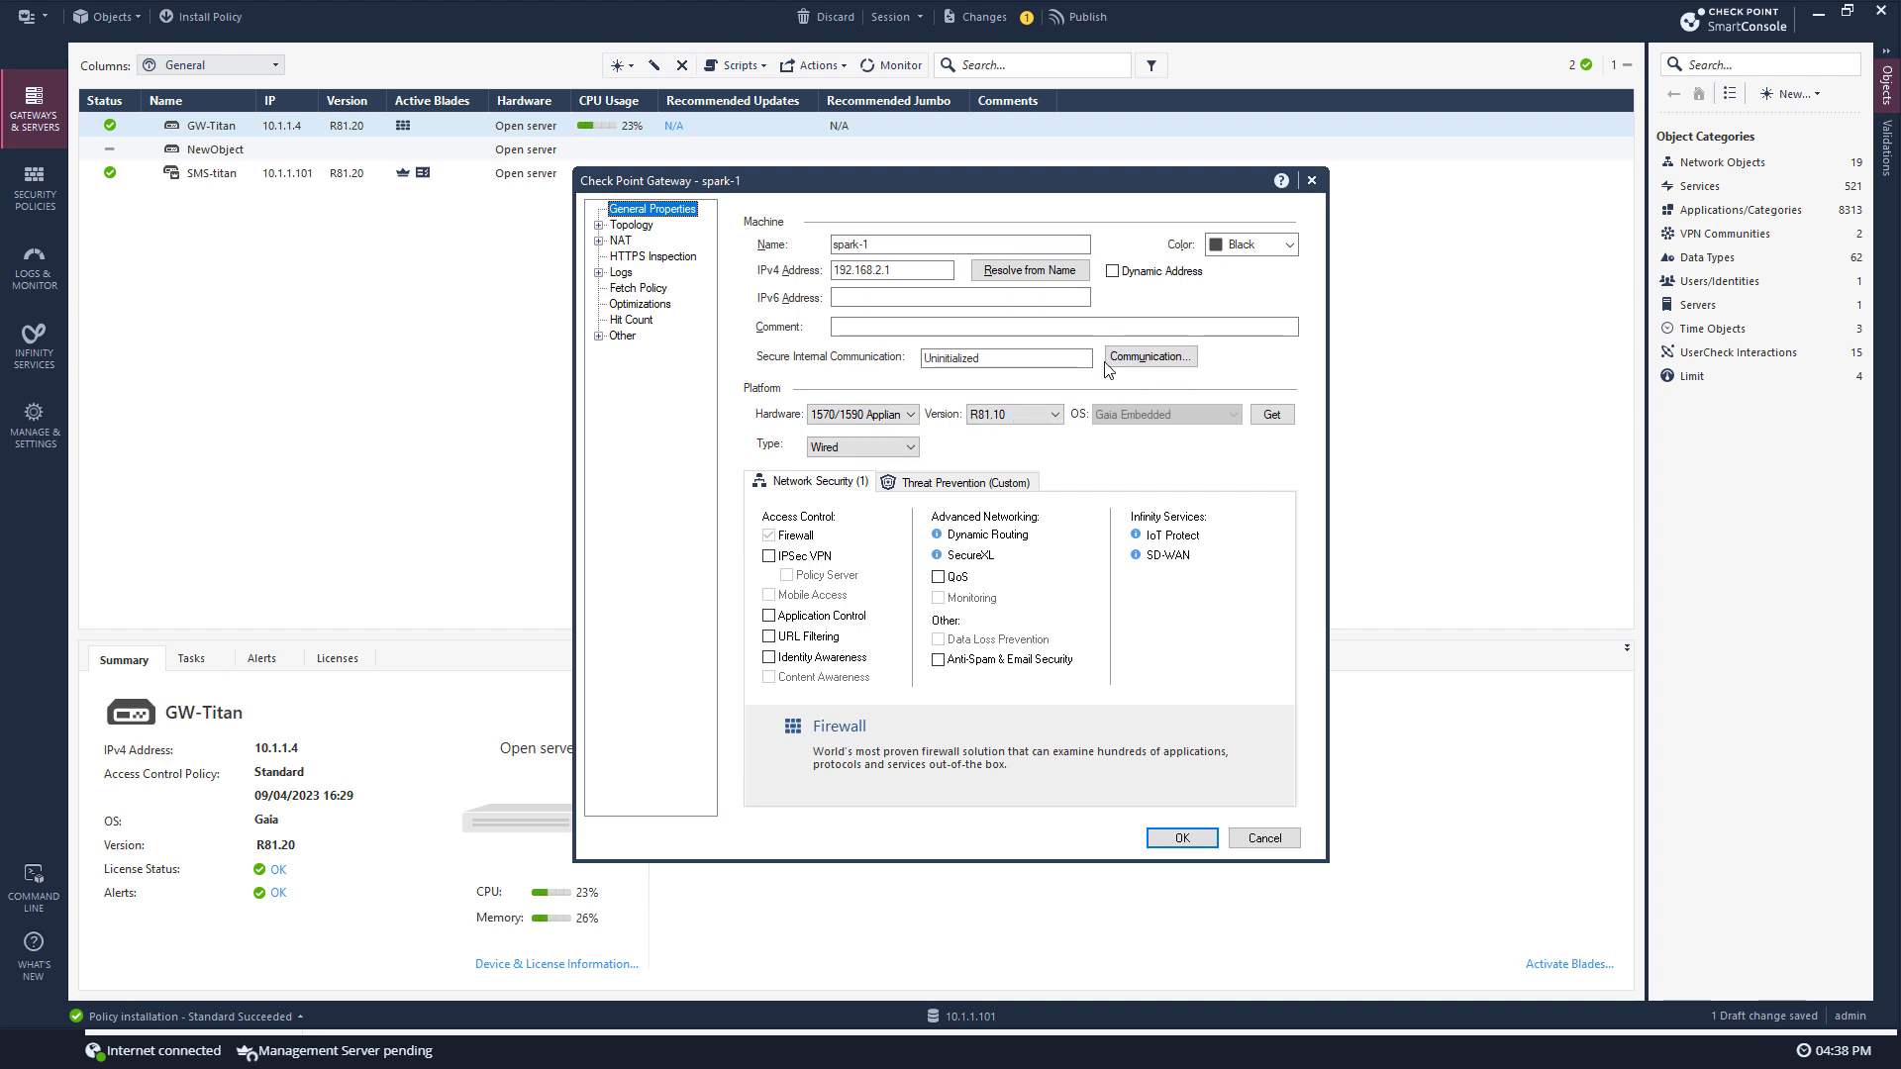
Step: Initialize trust with spark-1 using the confirmed one-time password and accept the retrieved topology
{"action": "left_click", "coordinate": [1141, 357]}
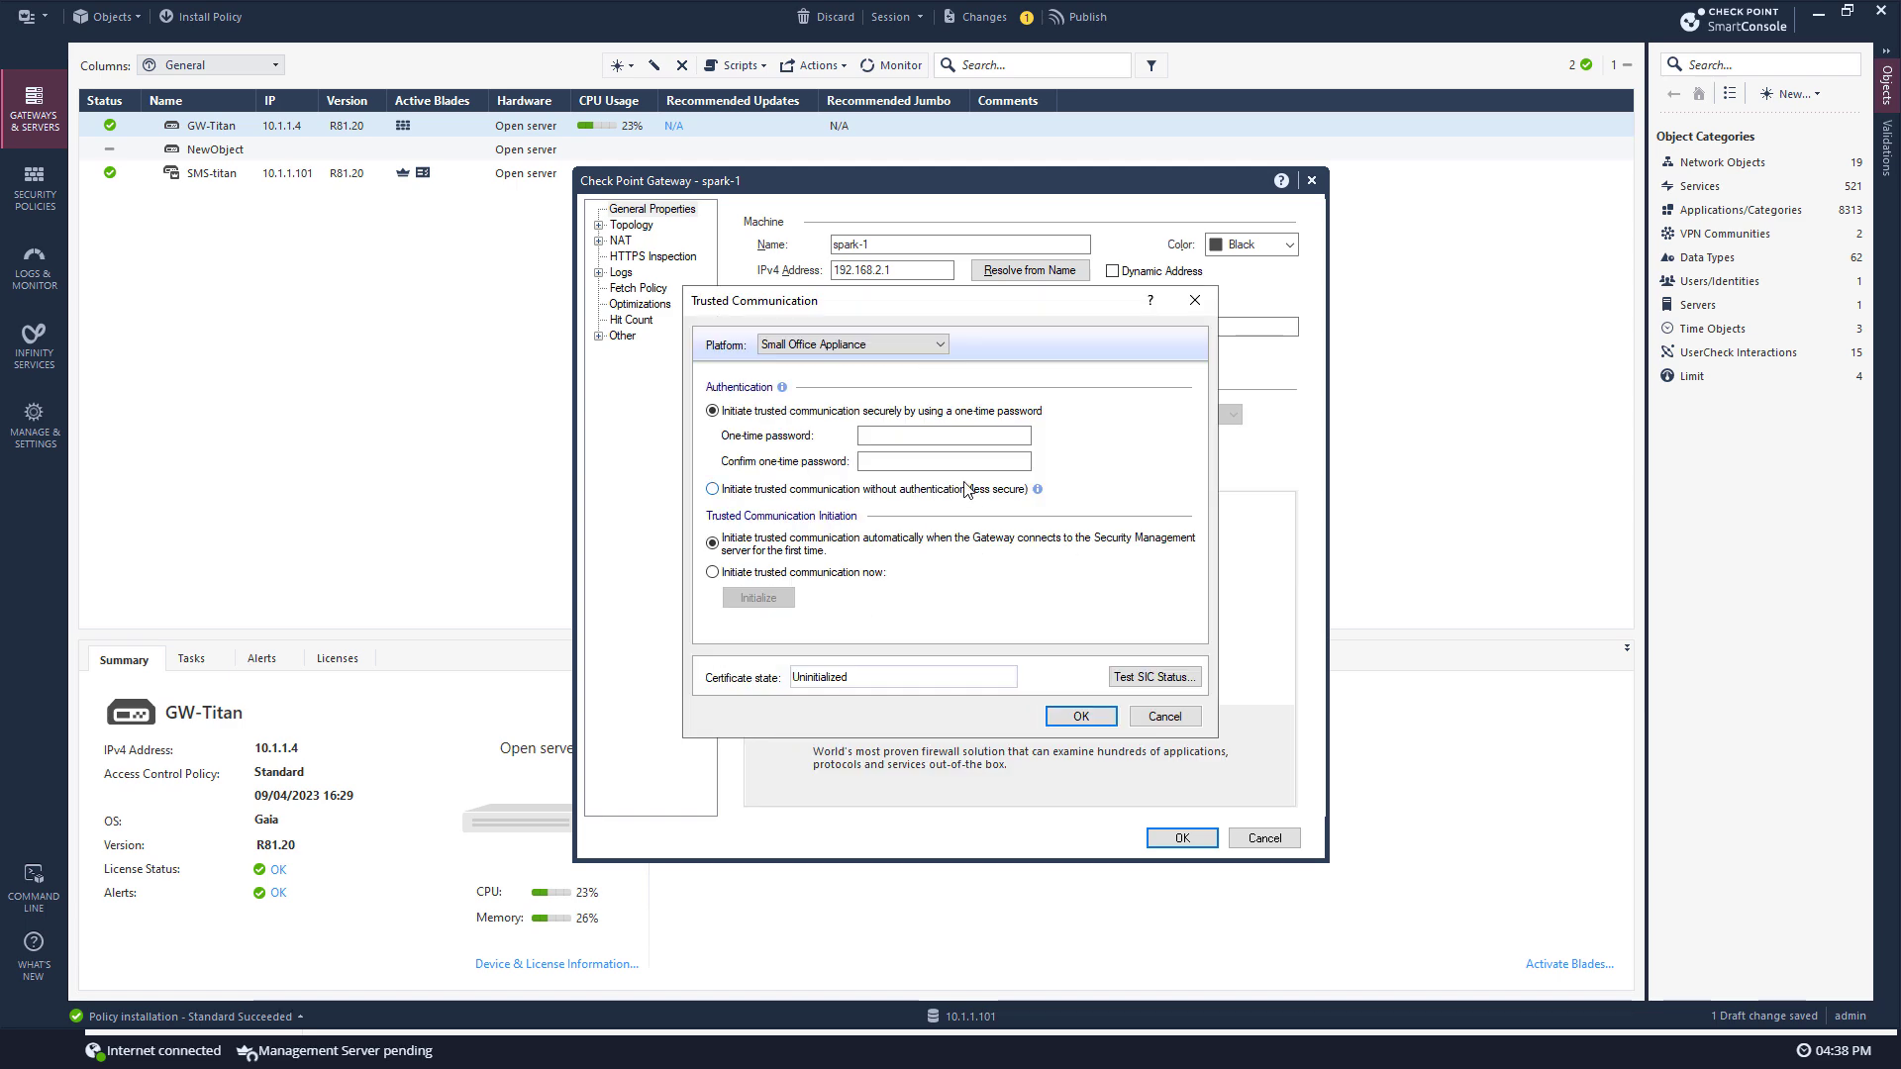
{"action": "left_click", "coordinate": [918, 441]}
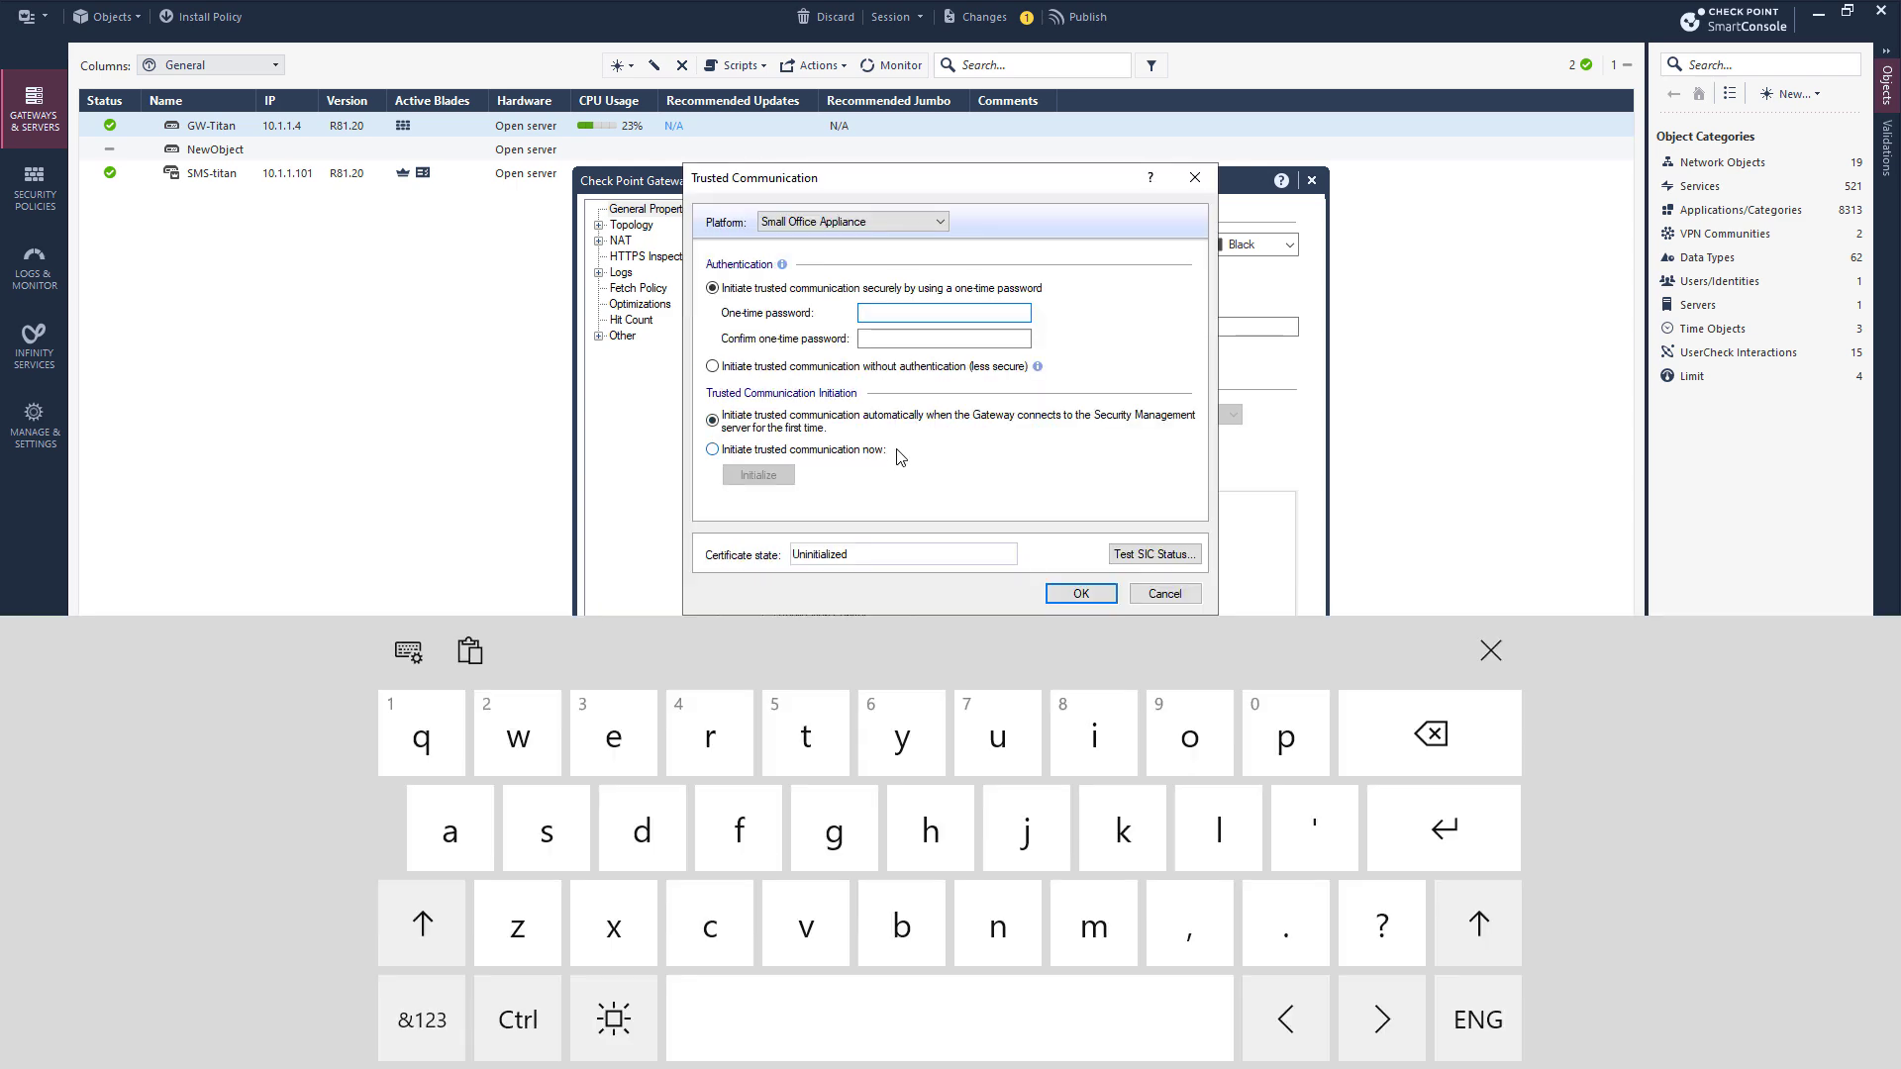
{"action": "key", "text": "BackSpace"}
{"action": "type", "text": "vpn123"}
{"action": "key", "text": "Tab"}
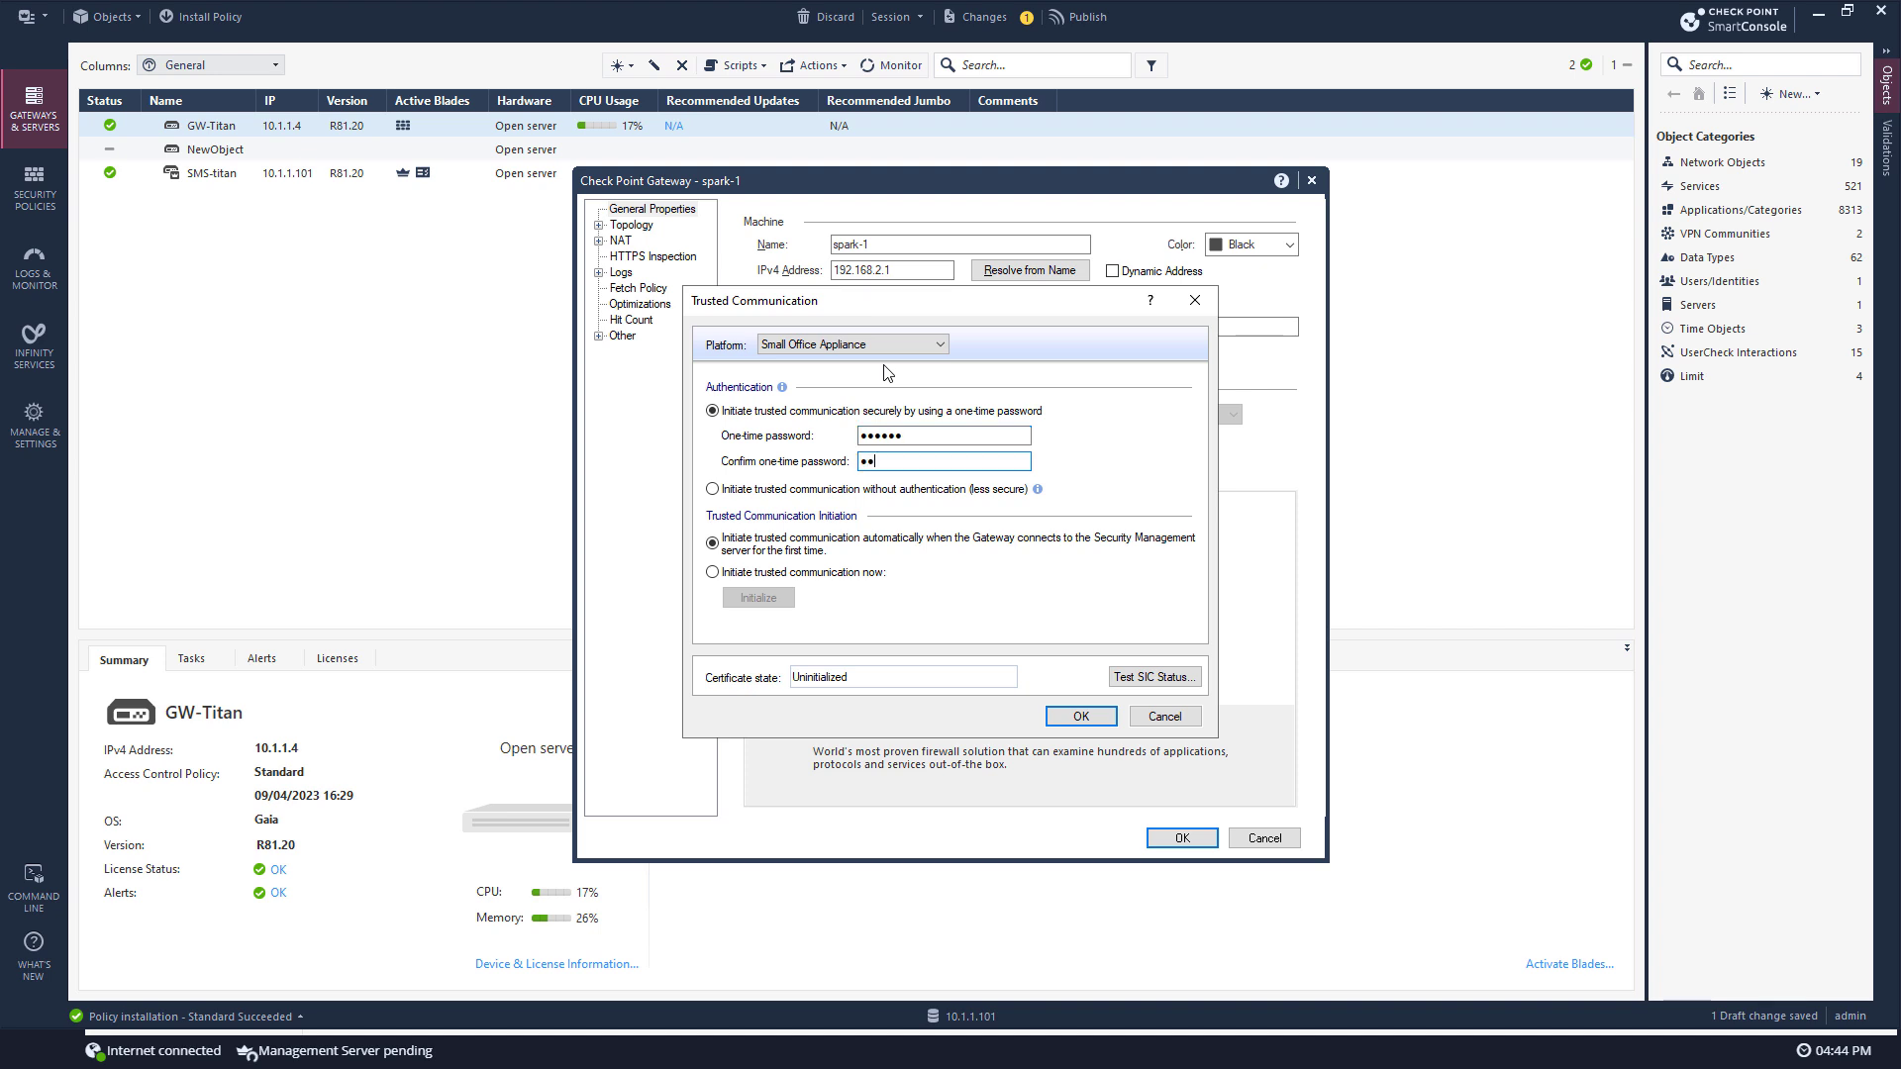
{"action": "type", "text": "vpn123"}
{"action": "left_click", "coordinate": [741, 574]}
{"action": "left_click", "coordinate": [745, 604]}
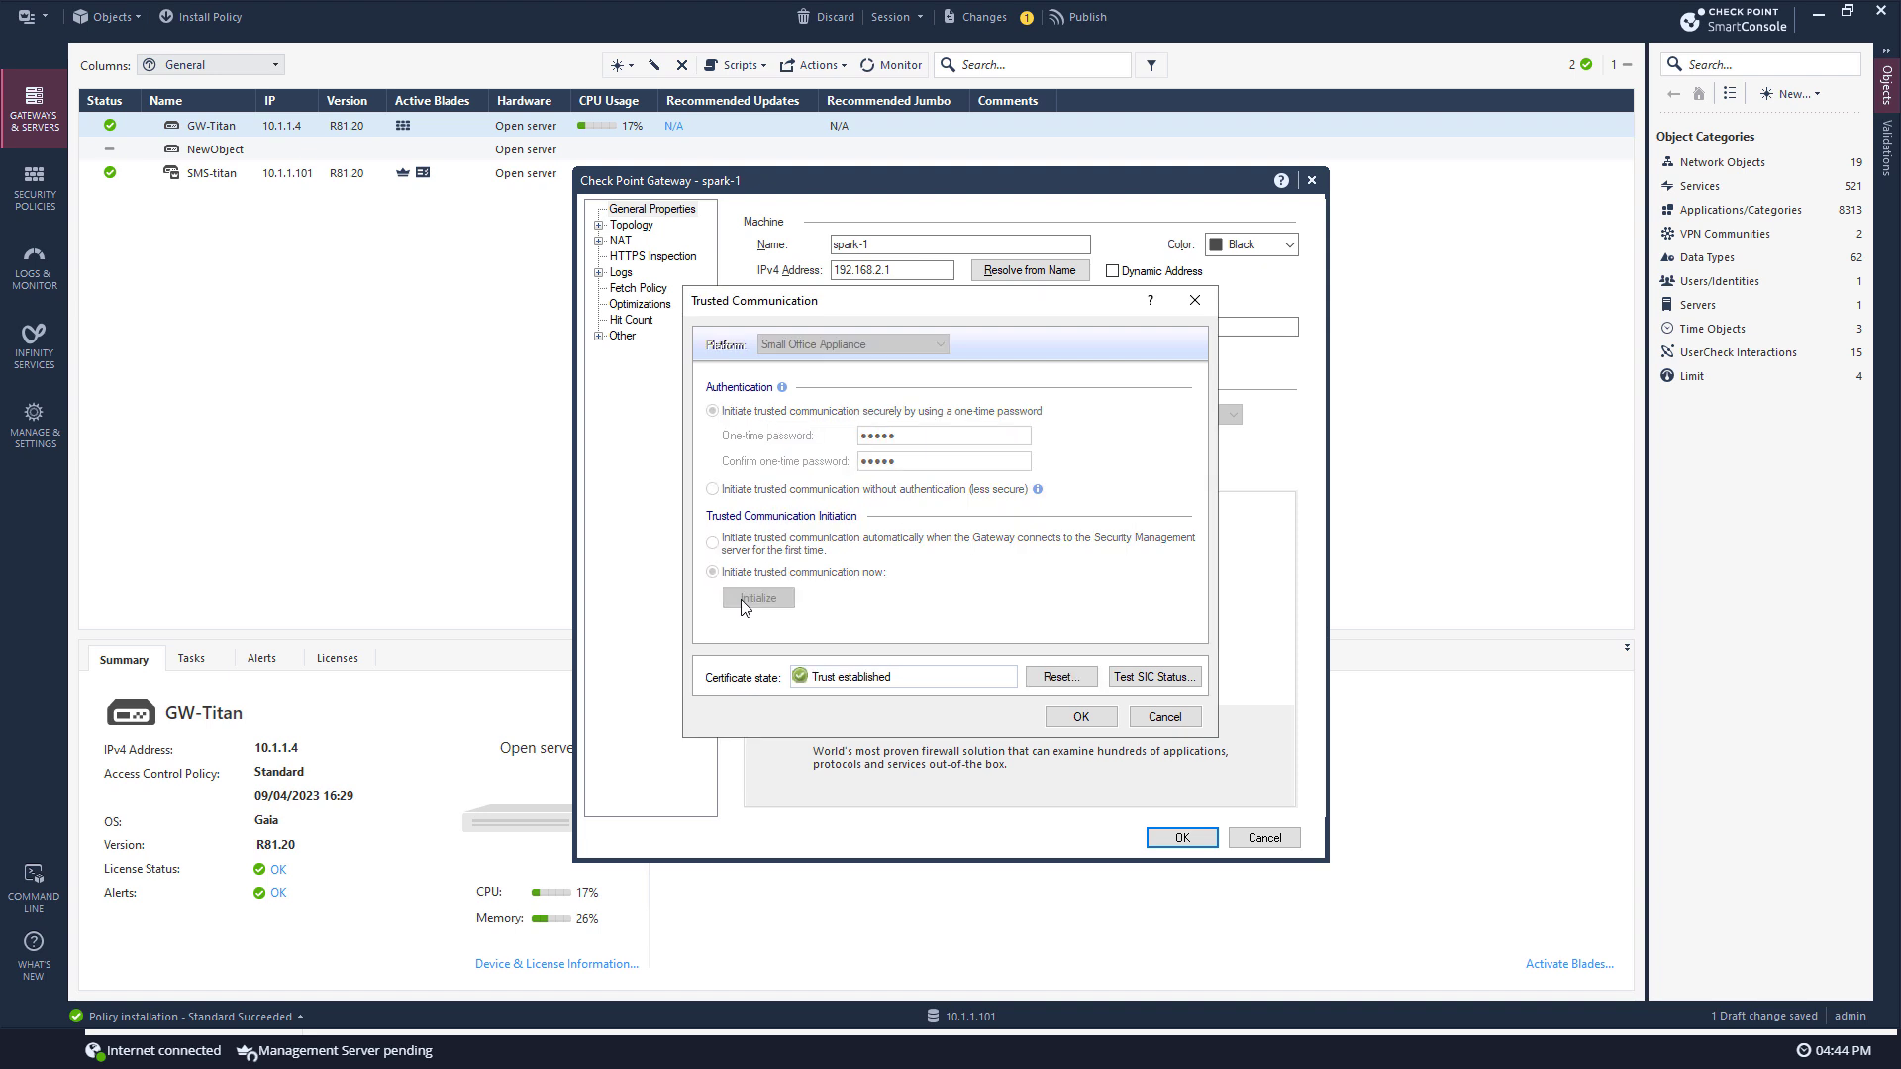
{"action": "left_click", "coordinate": [1081, 717]}
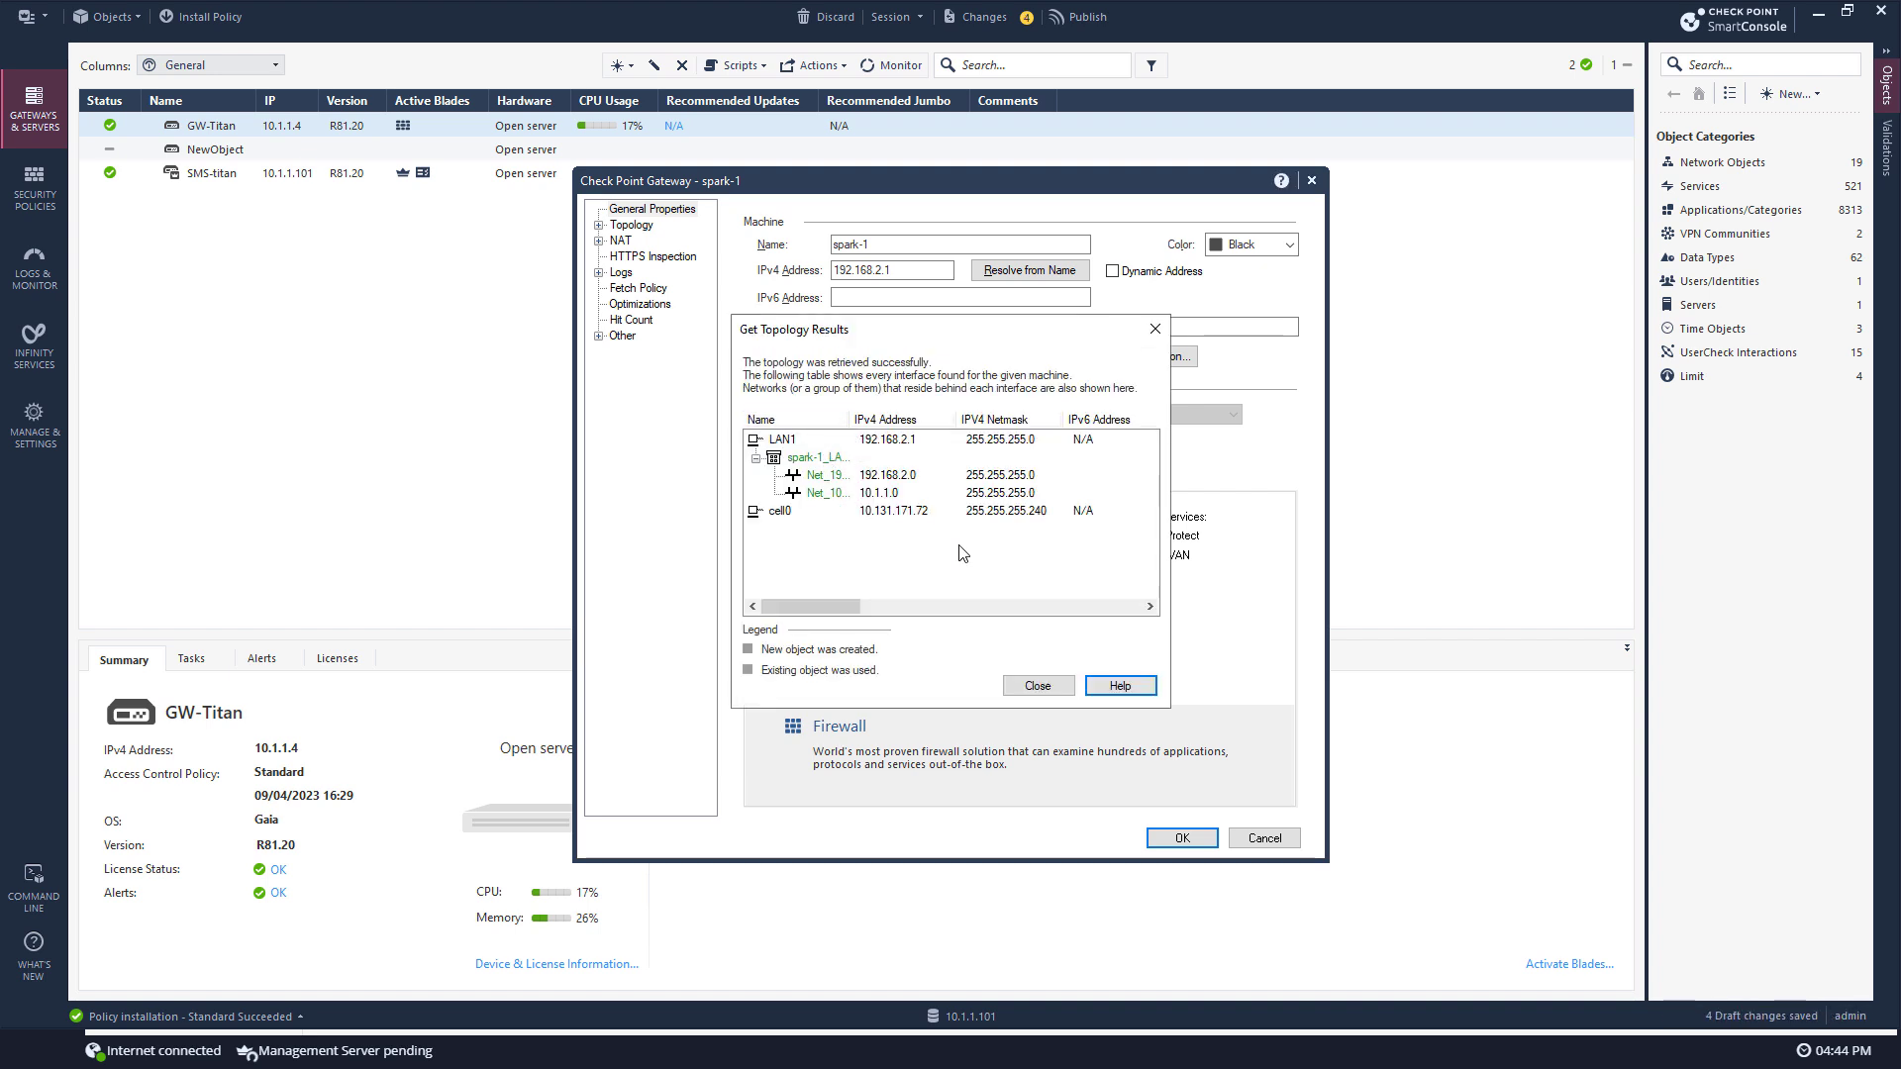
{"action": "left_click", "coordinate": [1037, 685]}
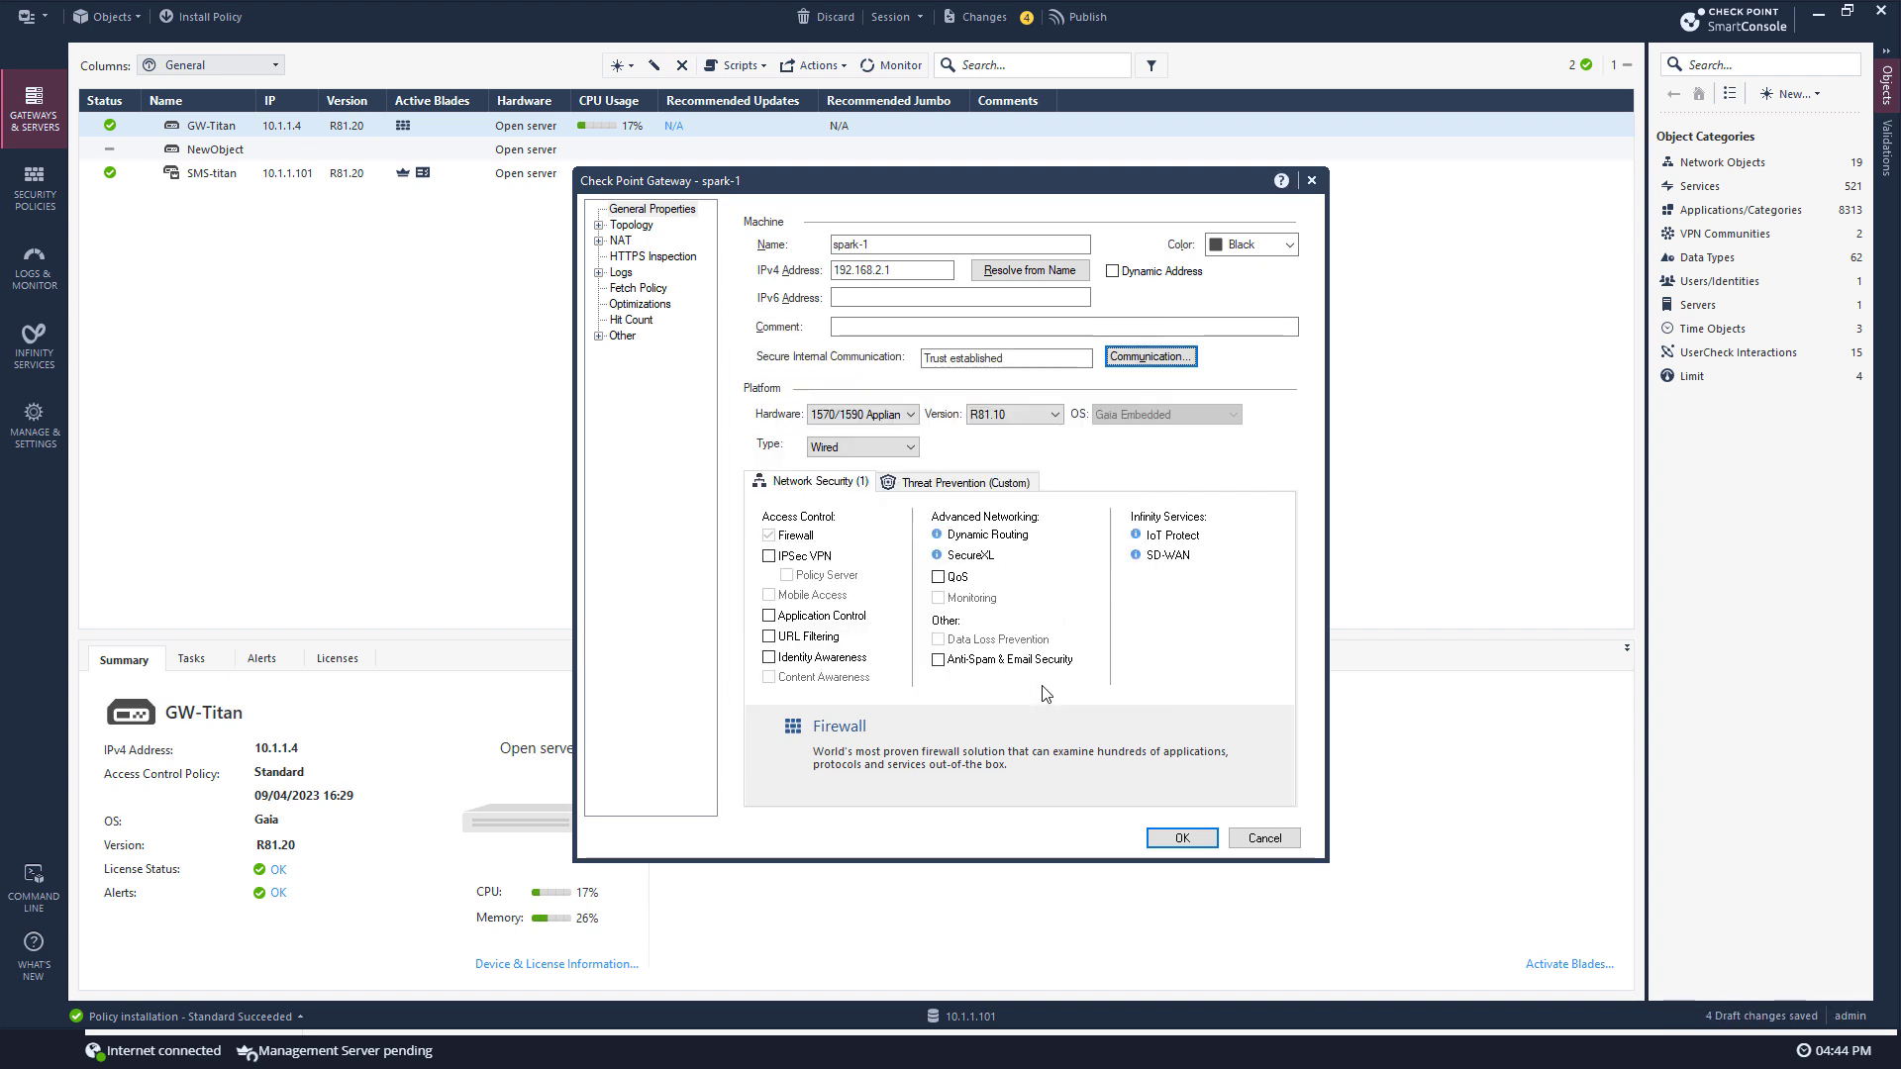
Step: Save spark-1, then publish and install the Standard policy on GW-Titan and spark-1
{"action": "left_click", "coordinate": [1181, 840]}
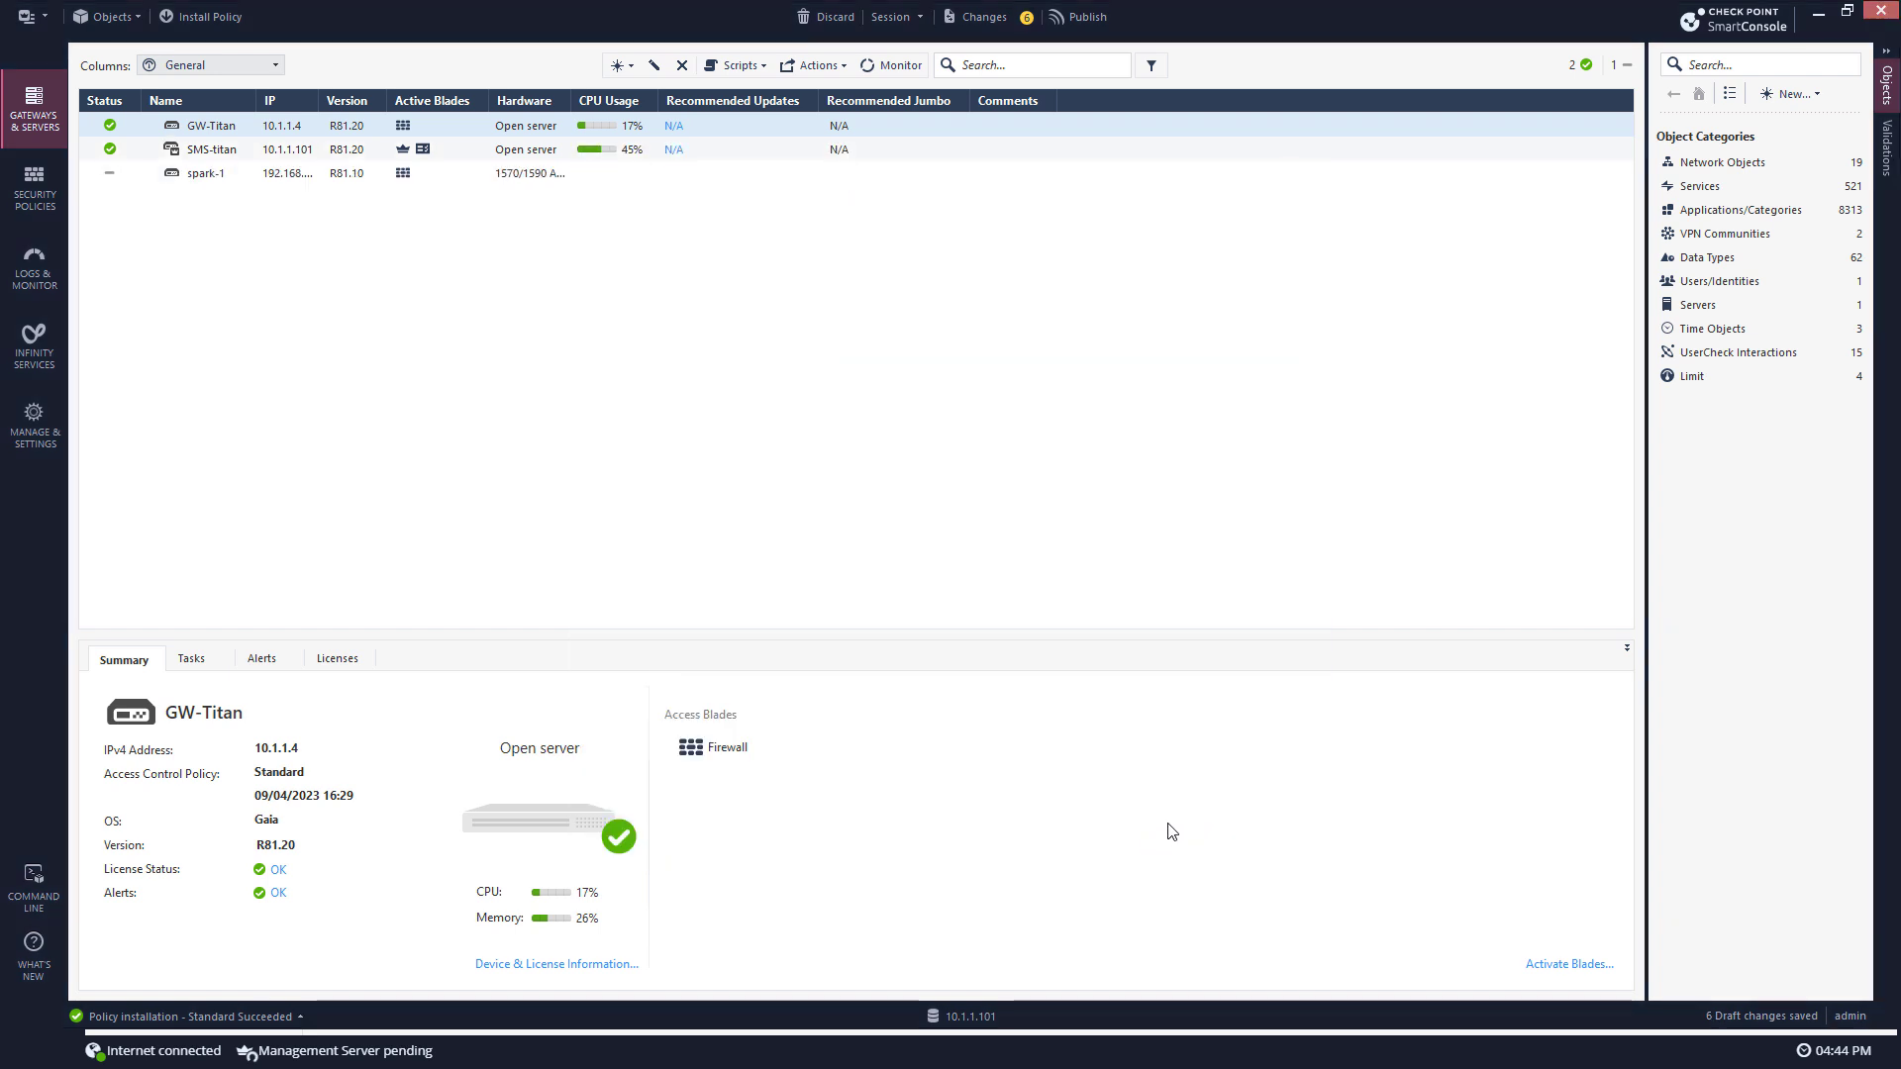
{"action": "left_click", "coordinate": [210, 16]}
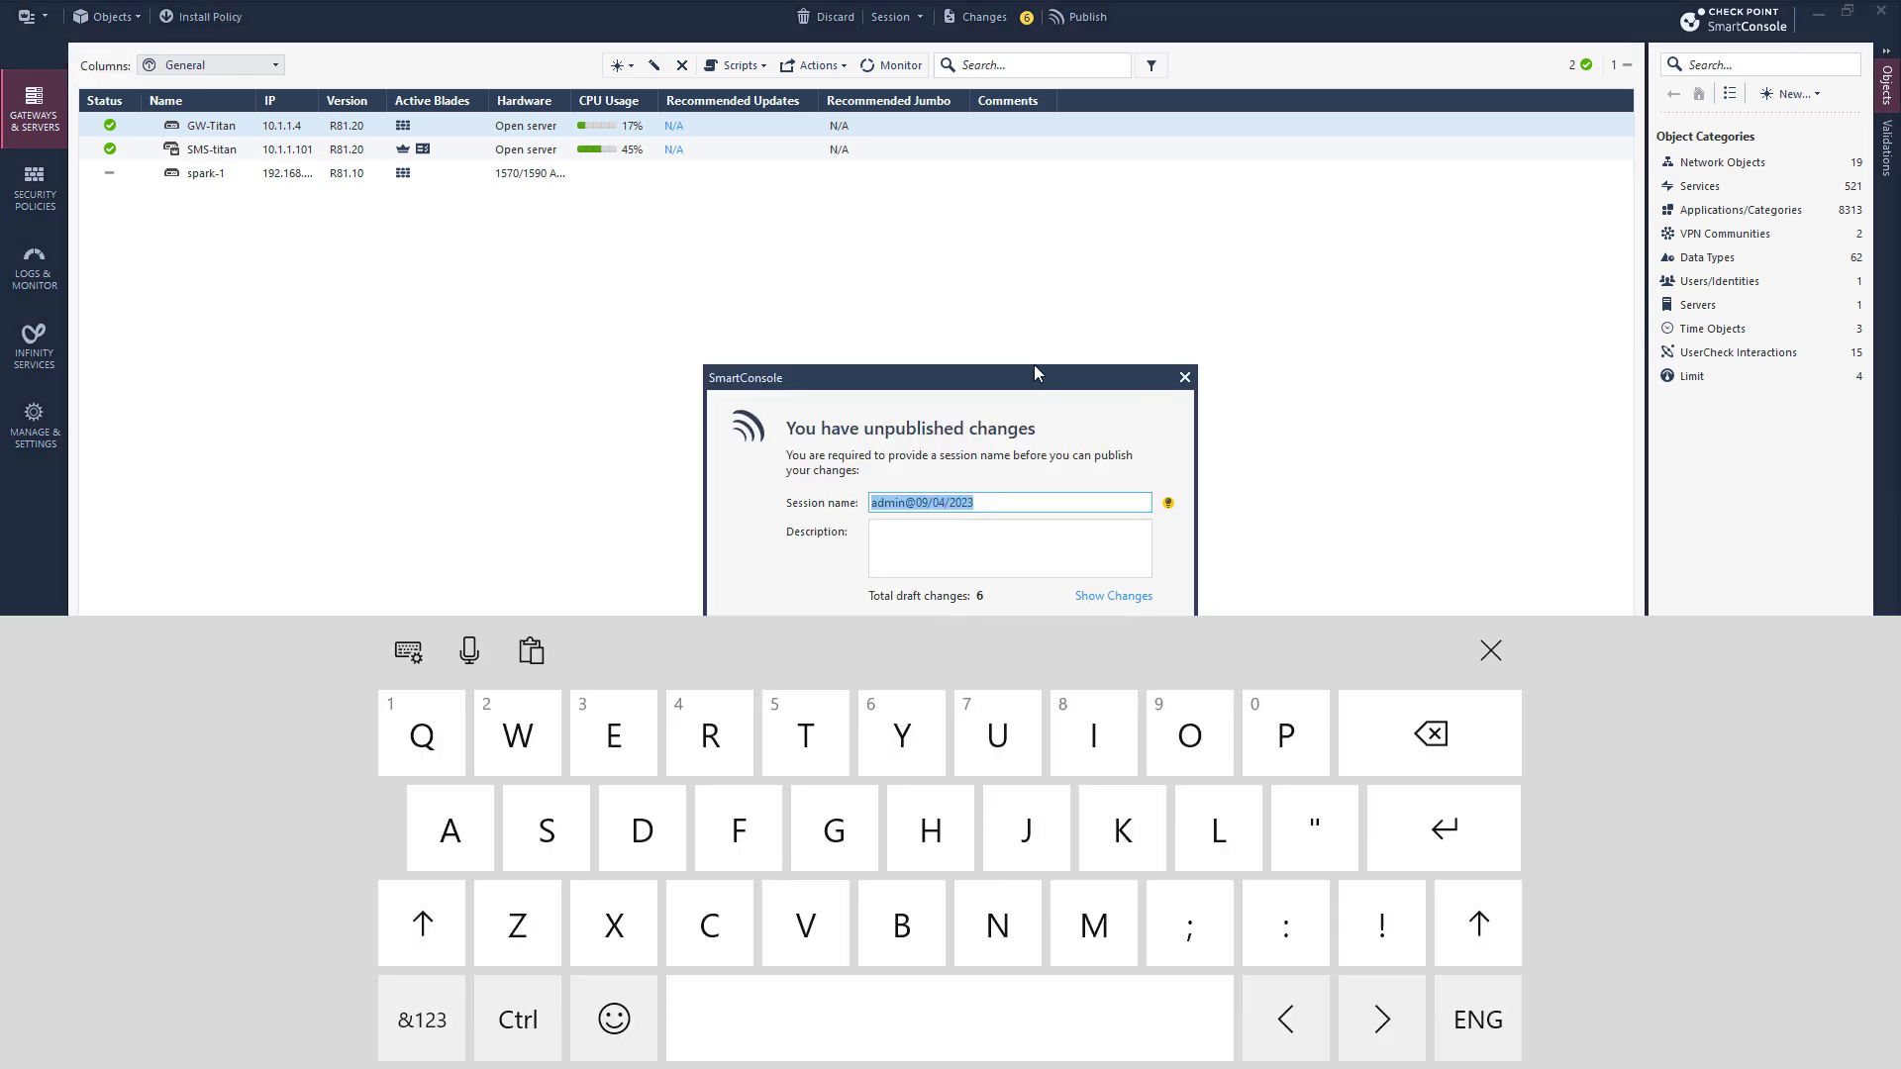
{"action": "left_click", "coordinate": [1490, 651]}
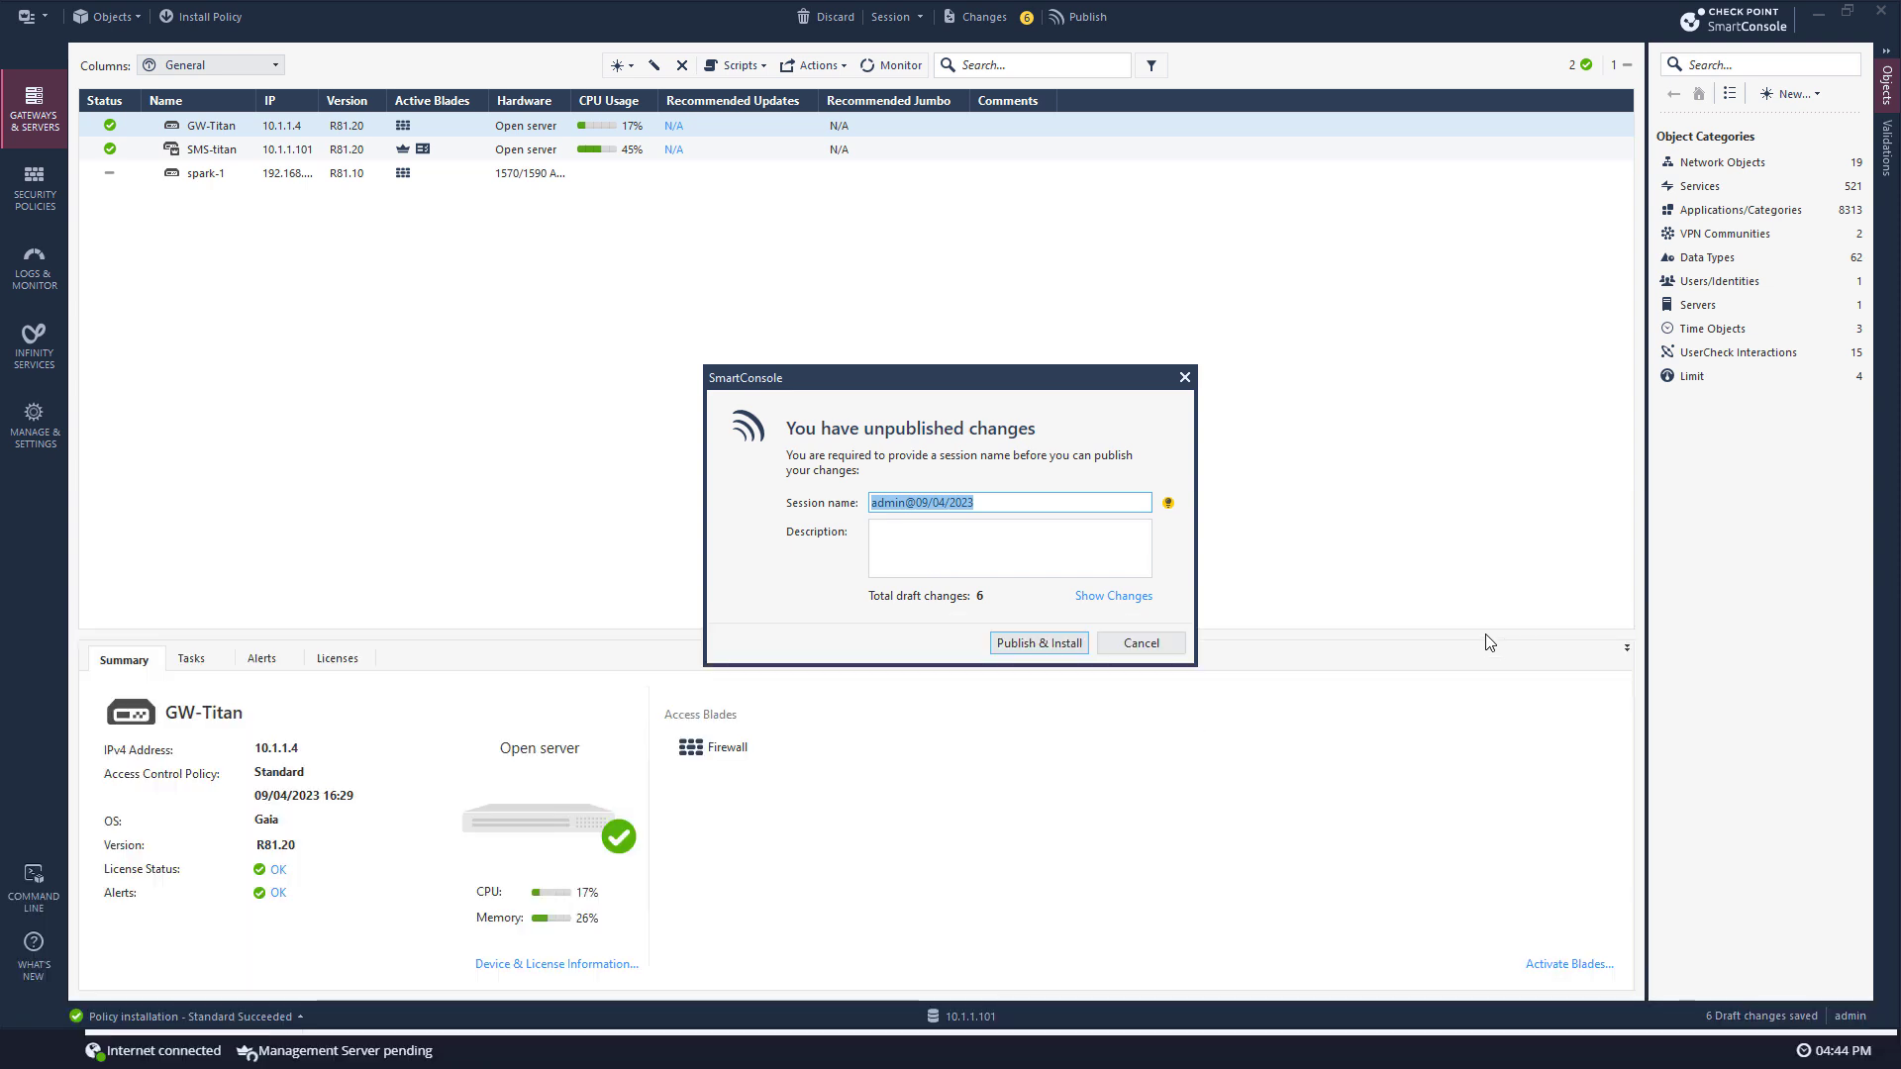
{"action": "left_click", "coordinate": [1006, 645]}
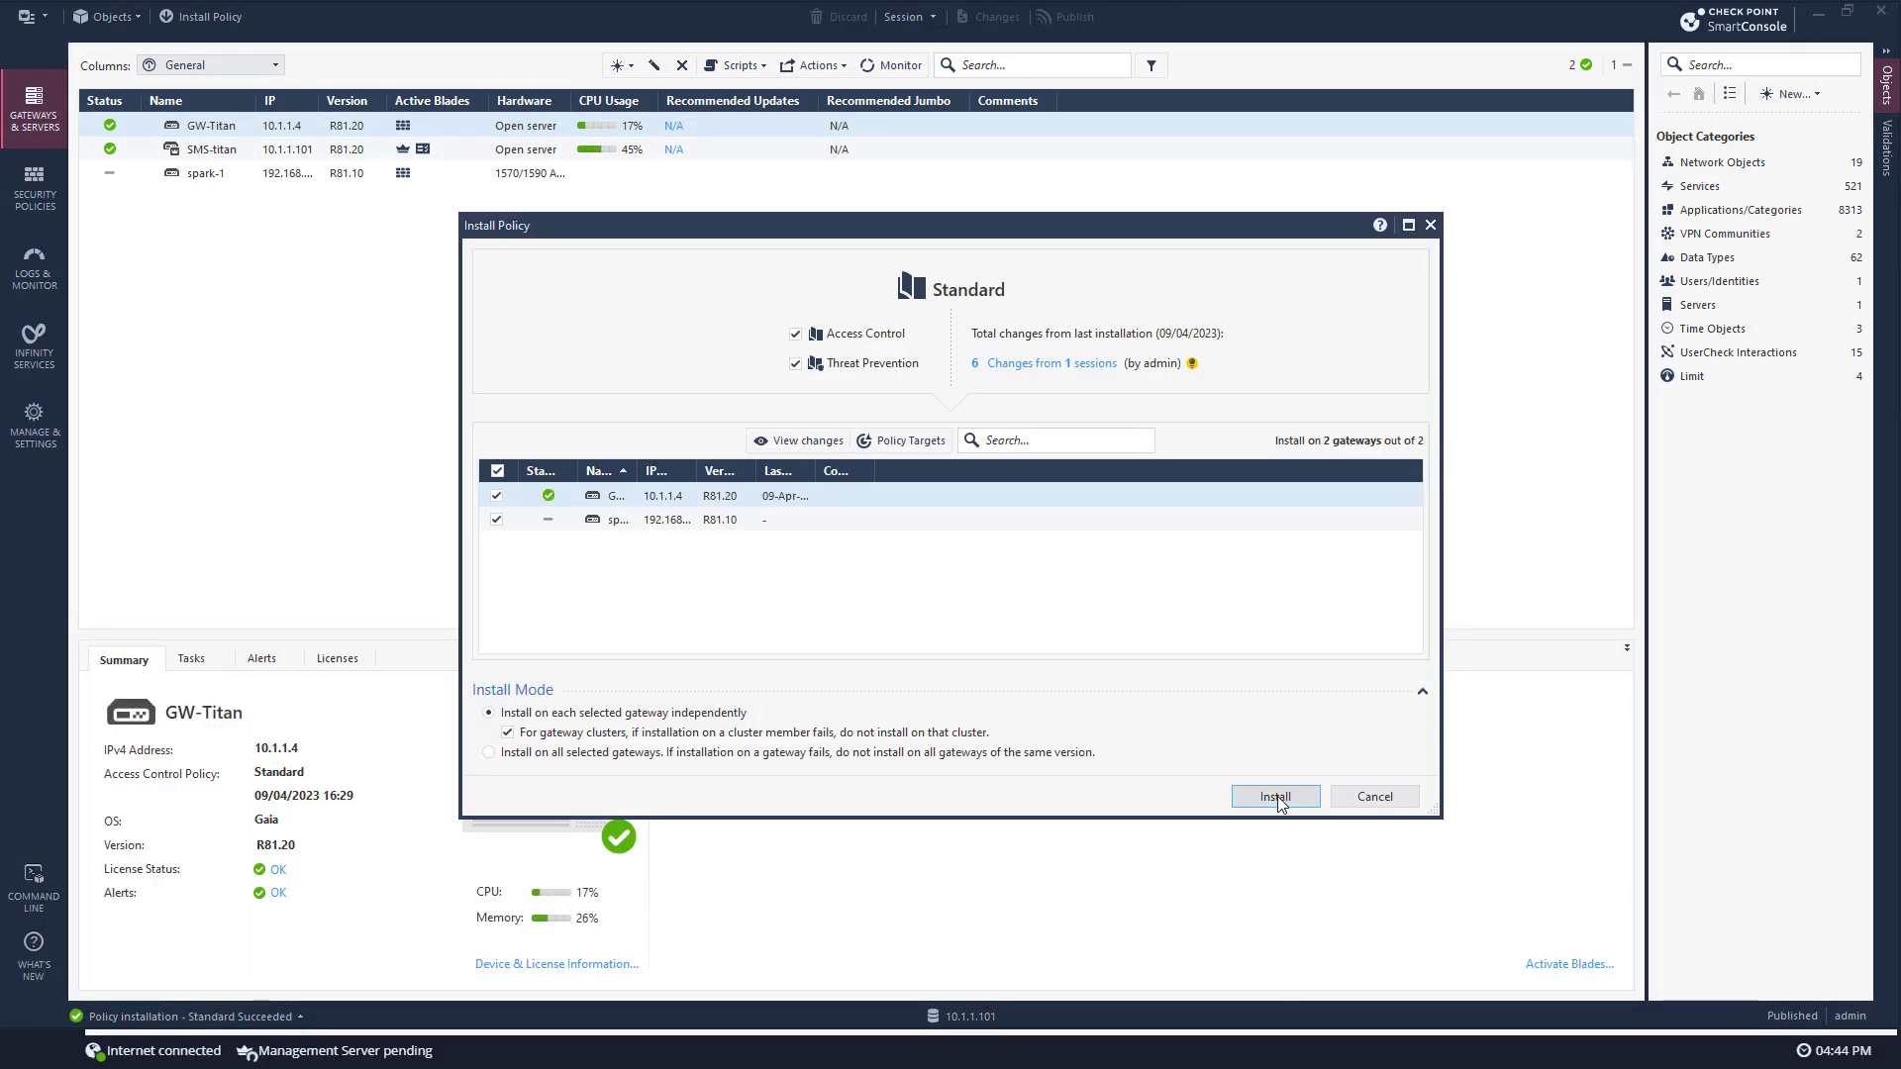
{"action": "left_click", "coordinate": [1277, 796]}
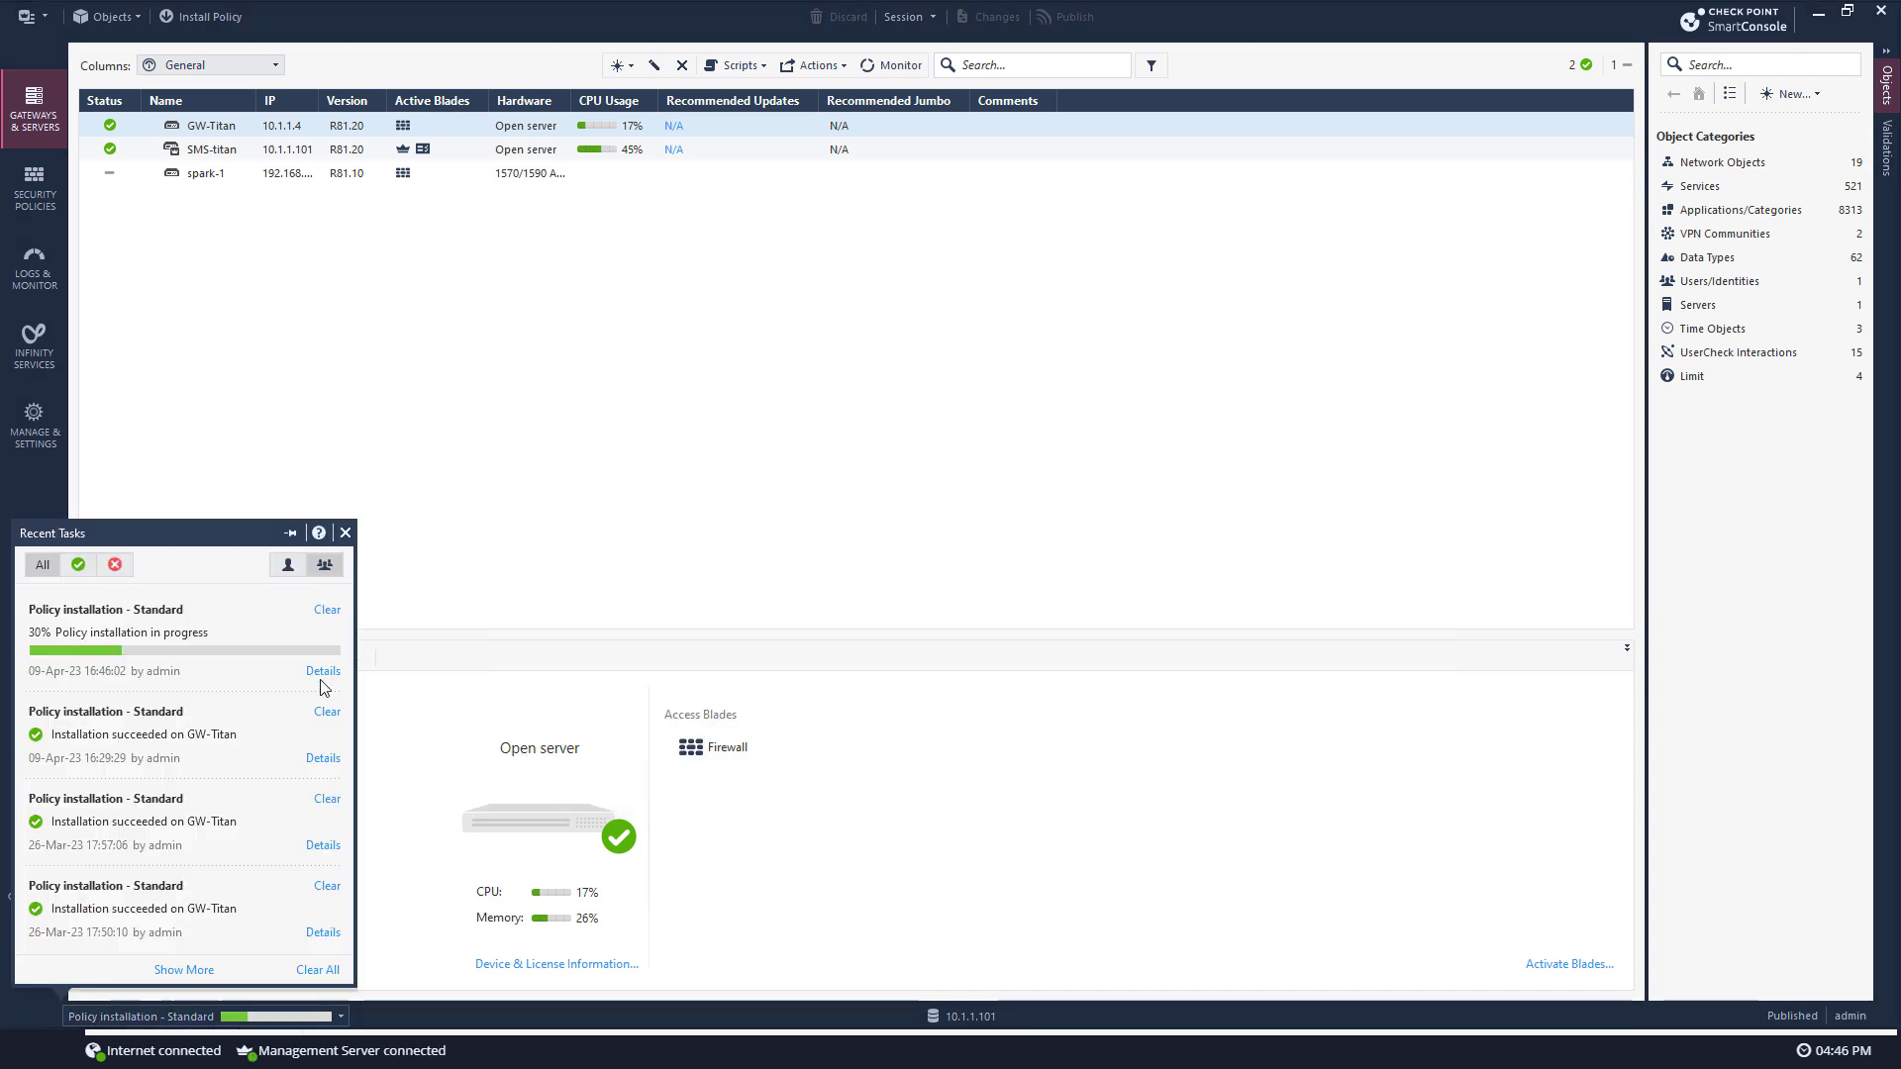
{"action": "left_click", "coordinate": [322, 673]}
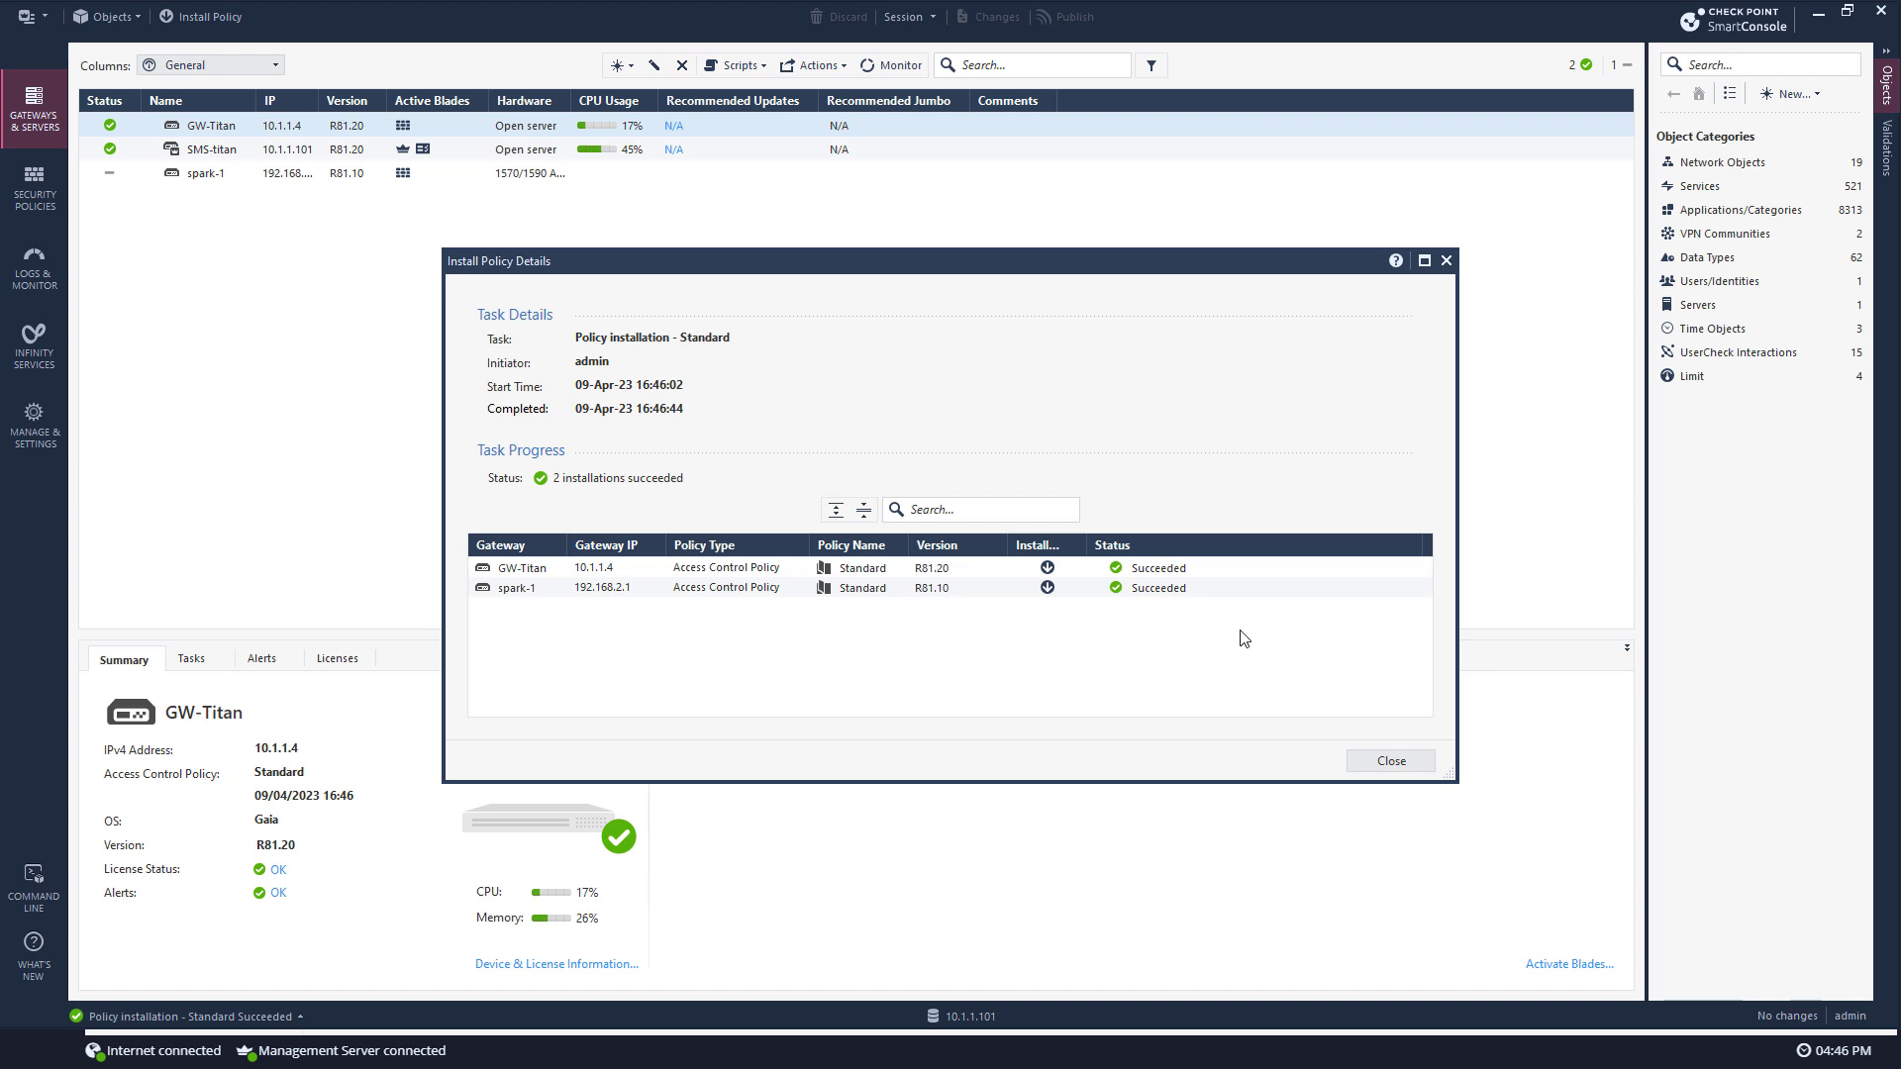
{"action": "left_click", "coordinate": [1391, 759]}
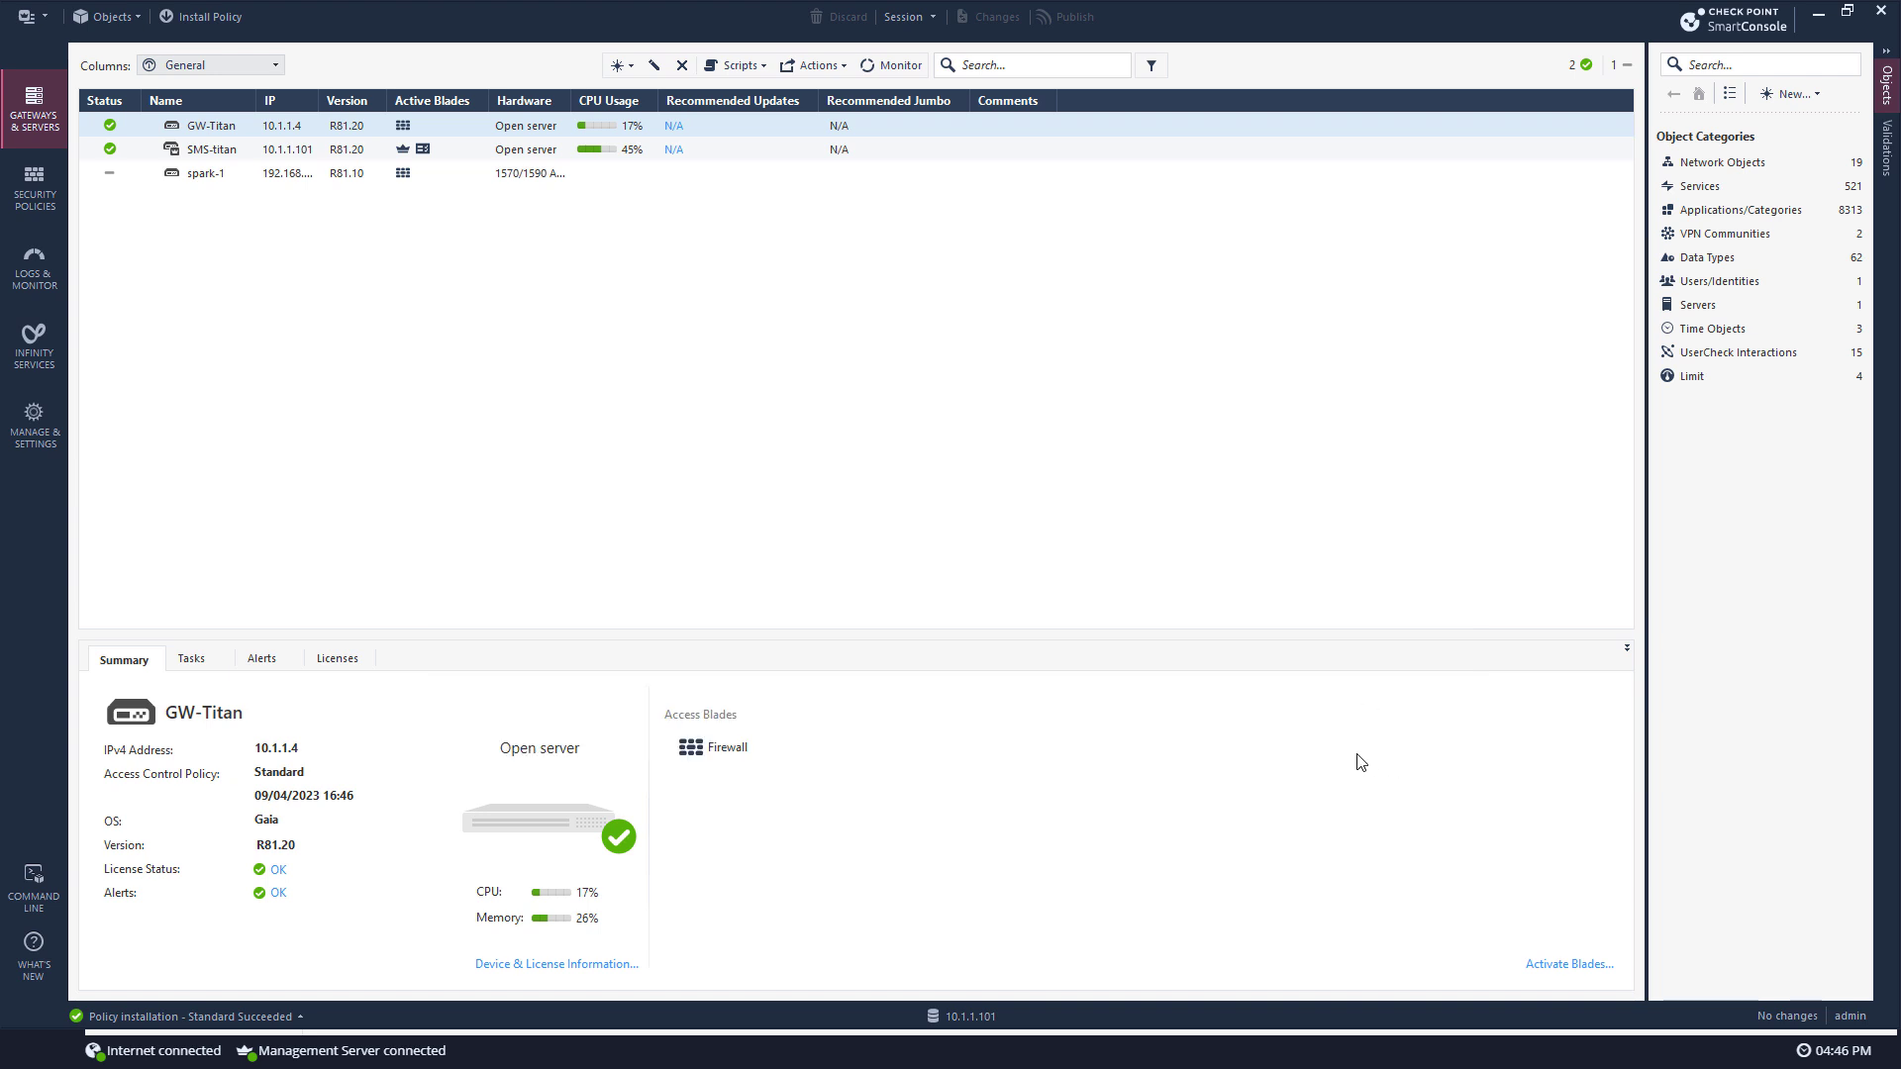